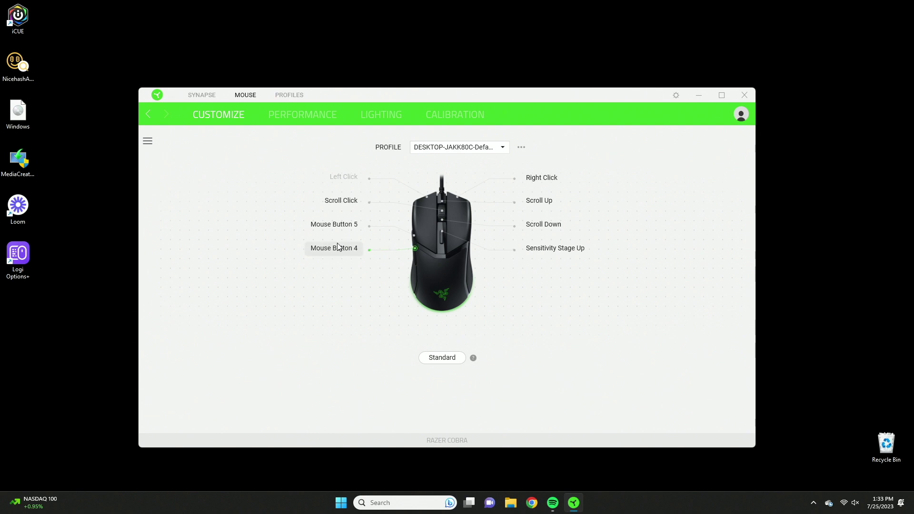
- Give Mouse Button 5 a keyboard function from the Alphanumeric key category
left_click(337, 227)
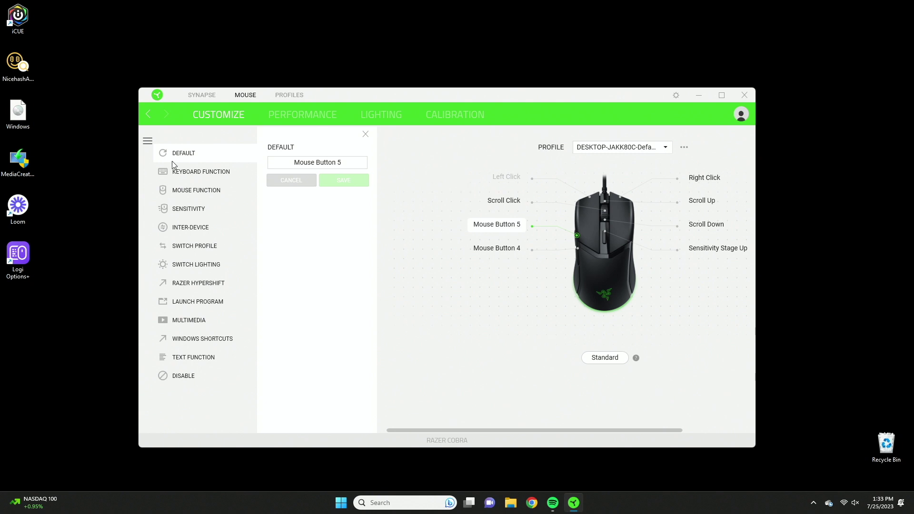
left_click(216, 173)
left_click(350, 165)
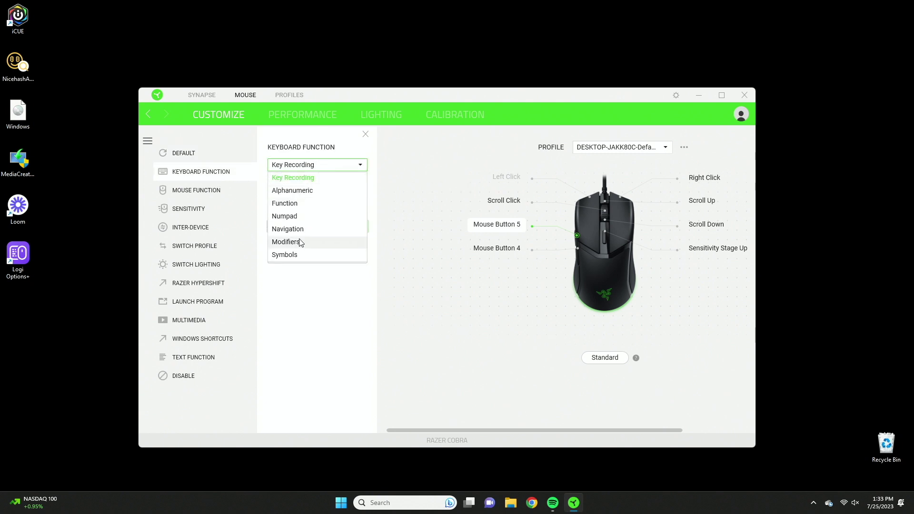
left_click(302, 191)
scroll(292, 238, "down", 3)
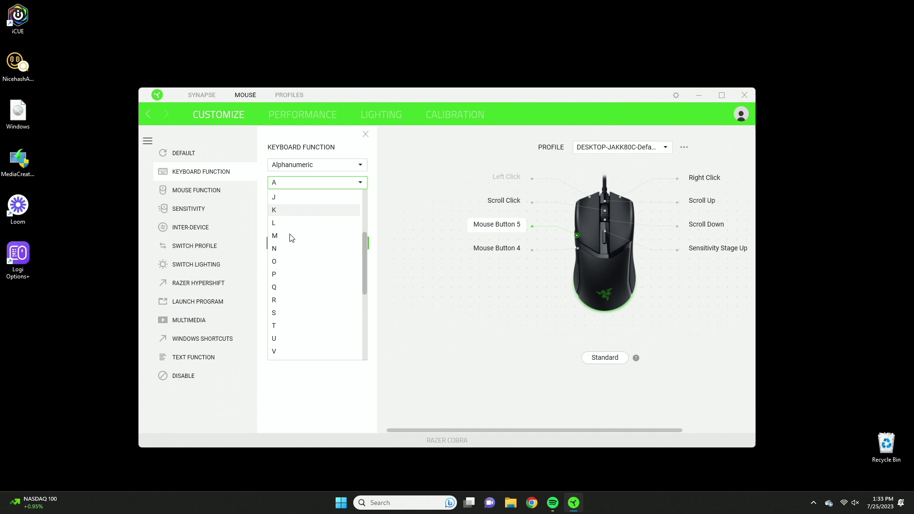
scroll(298, 236, "down", 1)
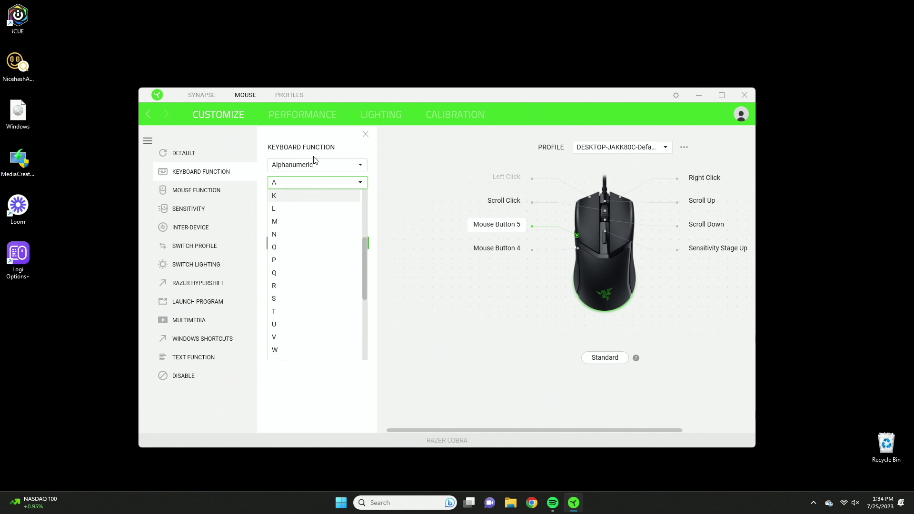
left_click(322, 188)
- Pick E as Mouse Button 5's key, save it, and bring up Windows search for testing
key("e")
left_click(293, 183)
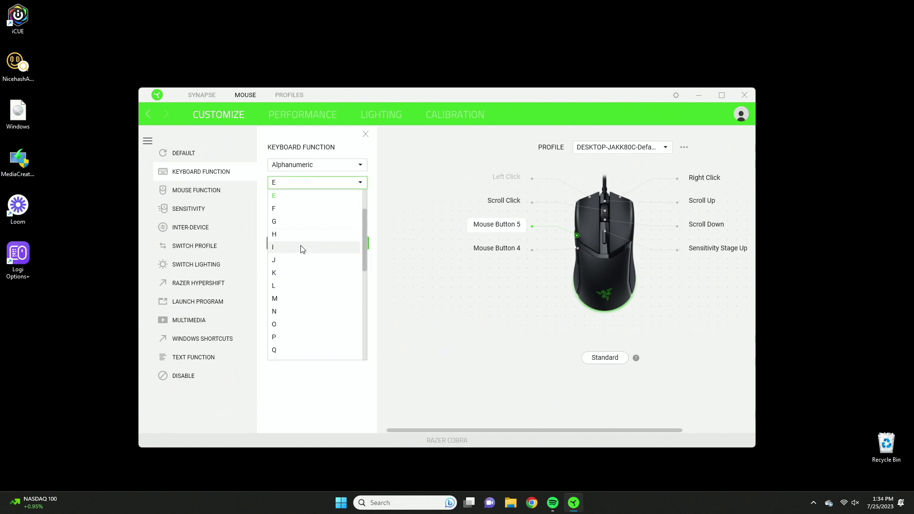
left_click(292, 197)
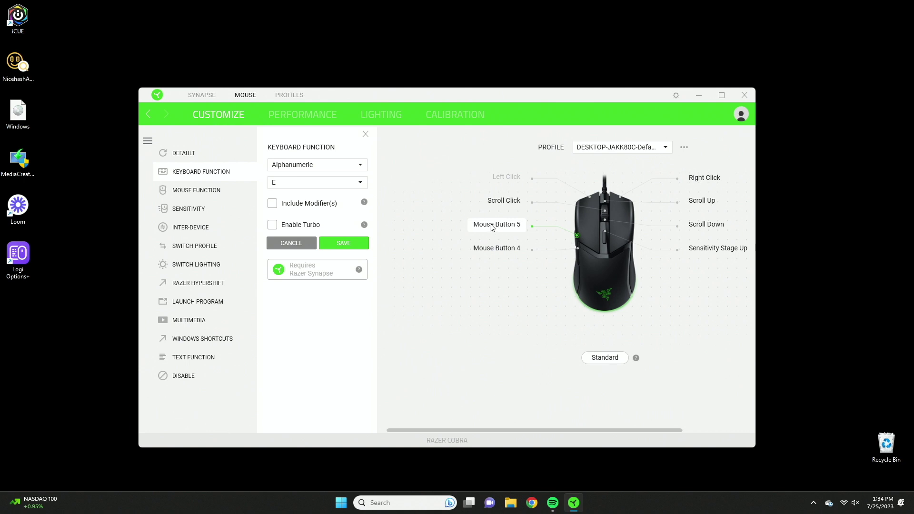
left_click(357, 243)
left_click(381, 503)
- Test the E mapping in Windows search, then browse the Function key list, keeping F1
type("e")
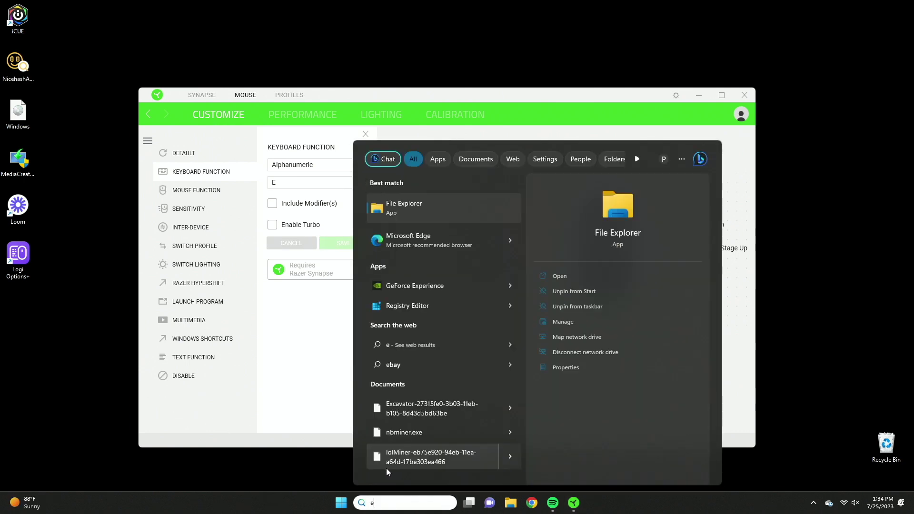
left_click(276, 461)
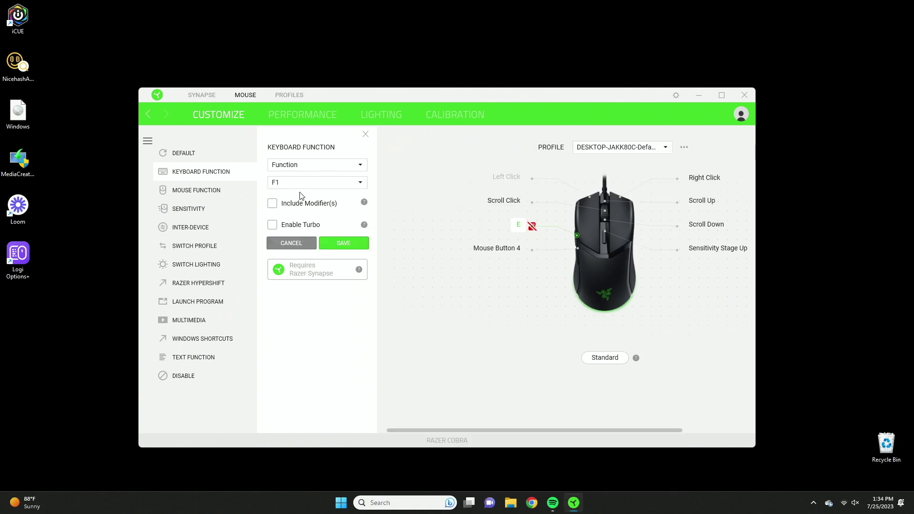
left_click(302, 183)
scroll(302, 245, "down", 3)
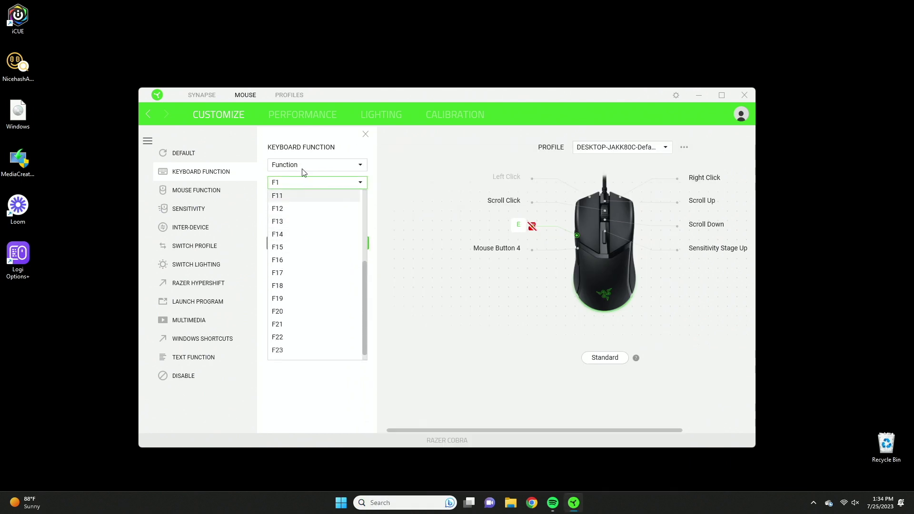
left_click(302, 182)
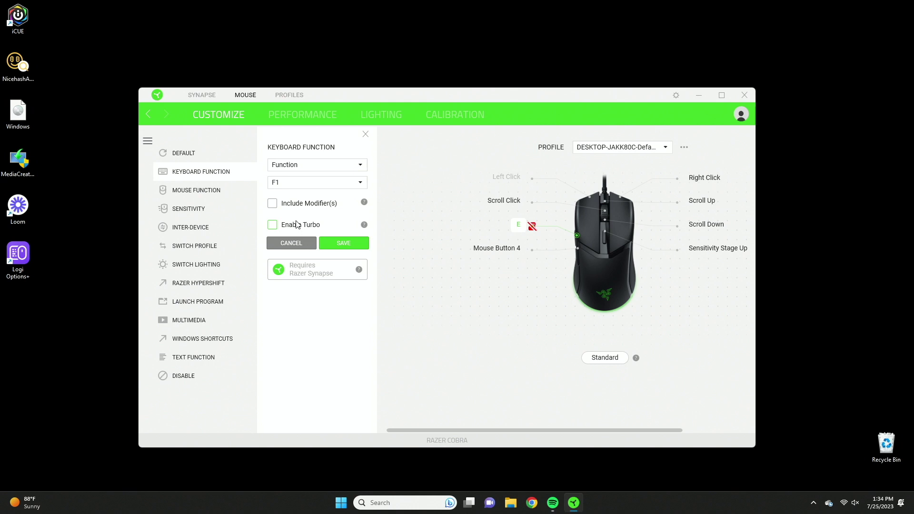
- Toggle Include Modifier(s) on and off, and enable Turbo while adjusting its speed
left_click(304, 201)
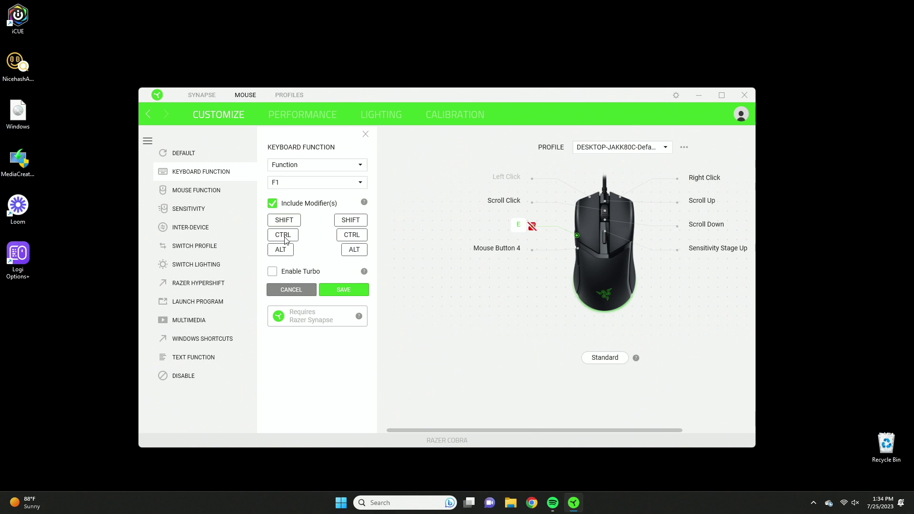
left_click(307, 203)
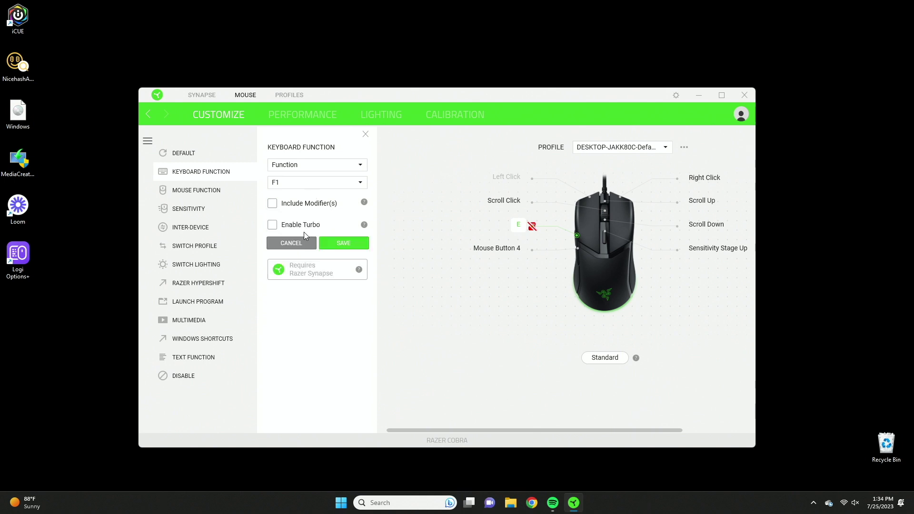
left_click(298, 228)
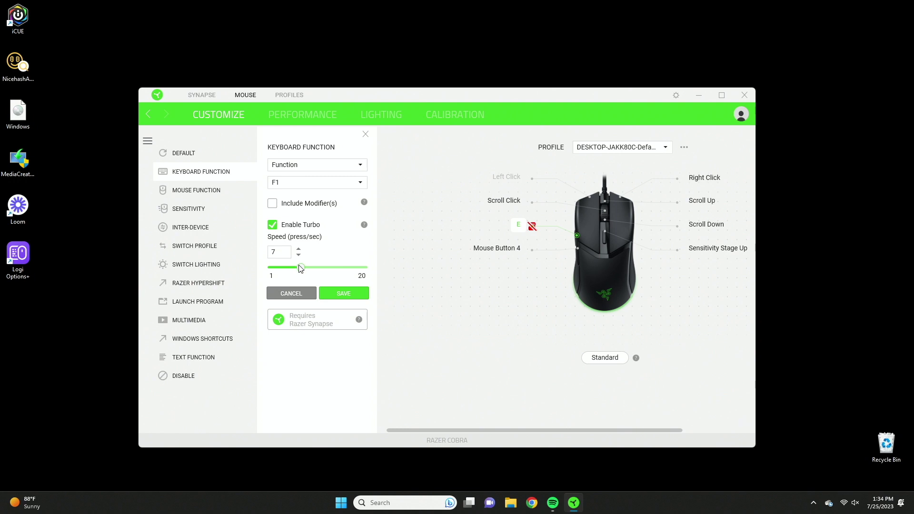
left_click_drag(301, 267, 274, 269)
left_click(300, 268)
- Browse the Numpad and Navigation key categories and their key lists
left_click(298, 165)
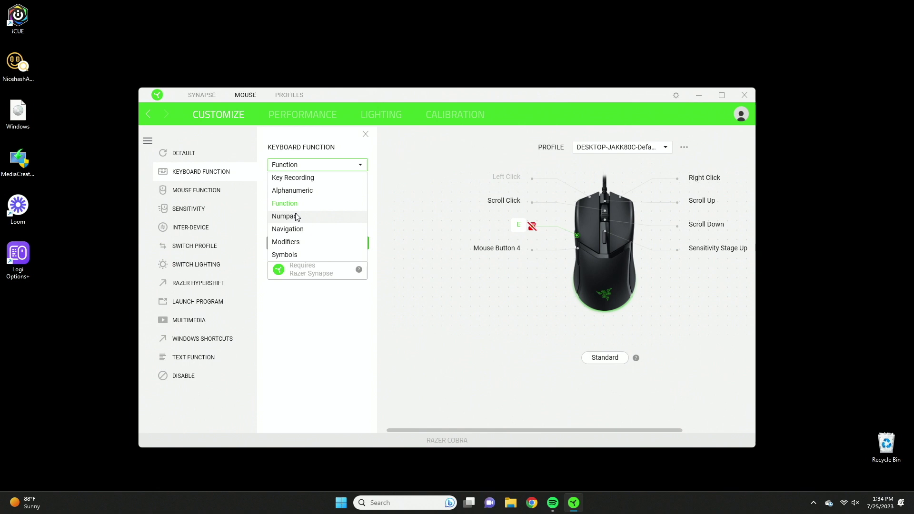
left_click(296, 216)
left_click(305, 183)
scroll(292, 239, "down", 2)
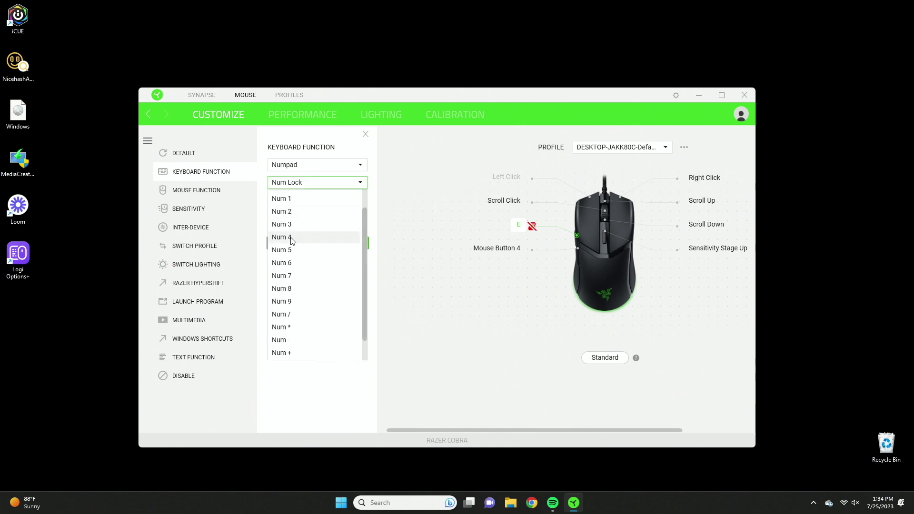
left_click(300, 166)
scroll(300, 165, "up", 1)
left_click(305, 183)
scroll(295, 224, "down", 1)
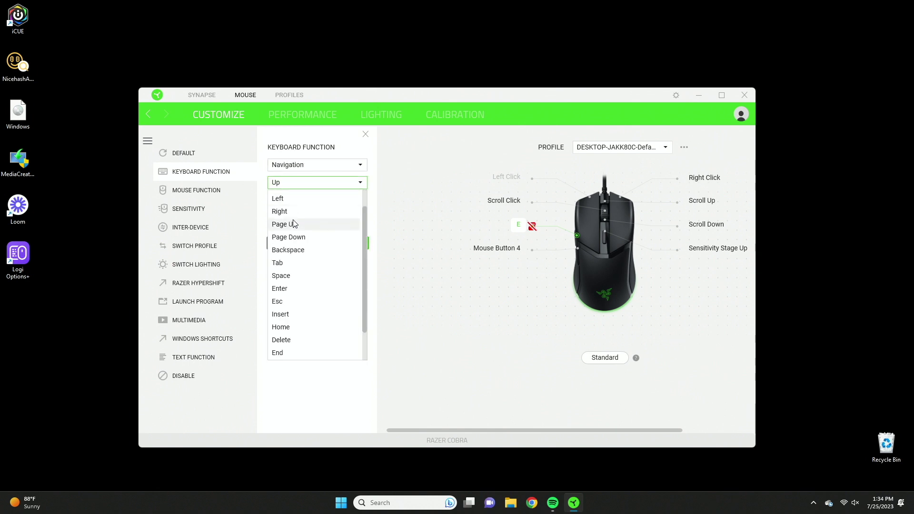
scroll(294, 224, "down", 2)
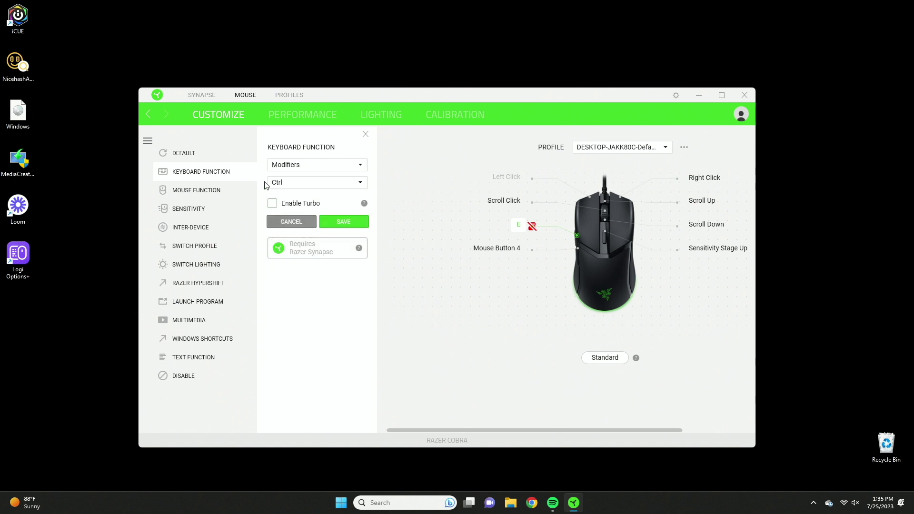
- Look through the Modifier and Symbol key lists without changing the key
left_click(291, 181)
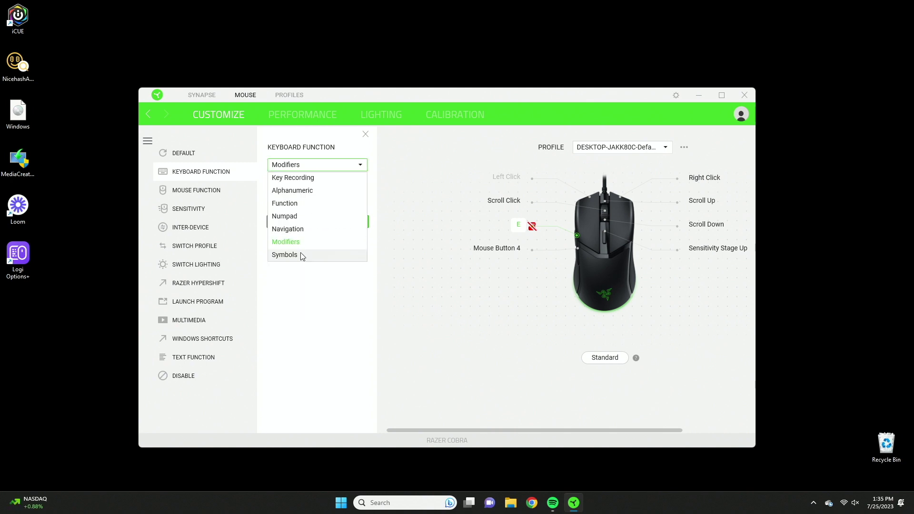
left_click(301, 255)
left_click(298, 183)
scroll(276, 238, "down", 1)
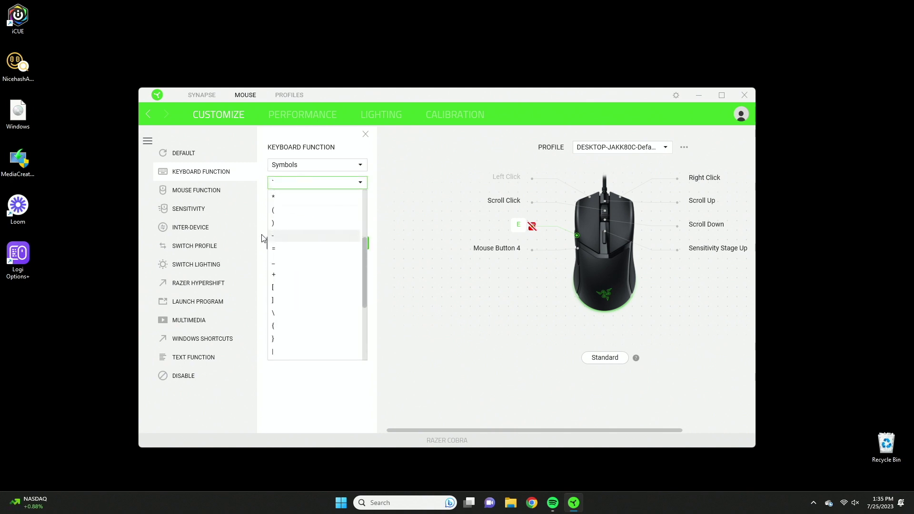
left_click(298, 375)
- Switch to mouse functions and browse the list of mouse actions
left_click(230, 191)
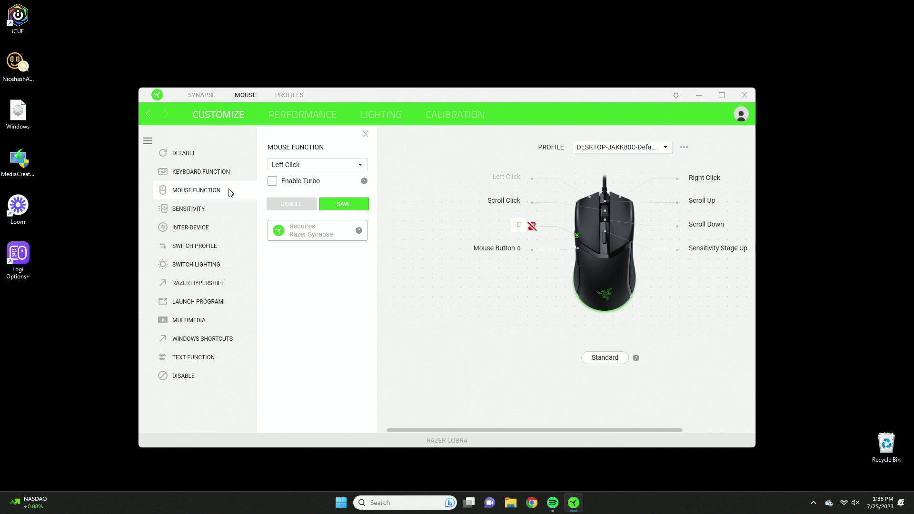
left_click(315, 167)
scroll(316, 233, "down", 1)
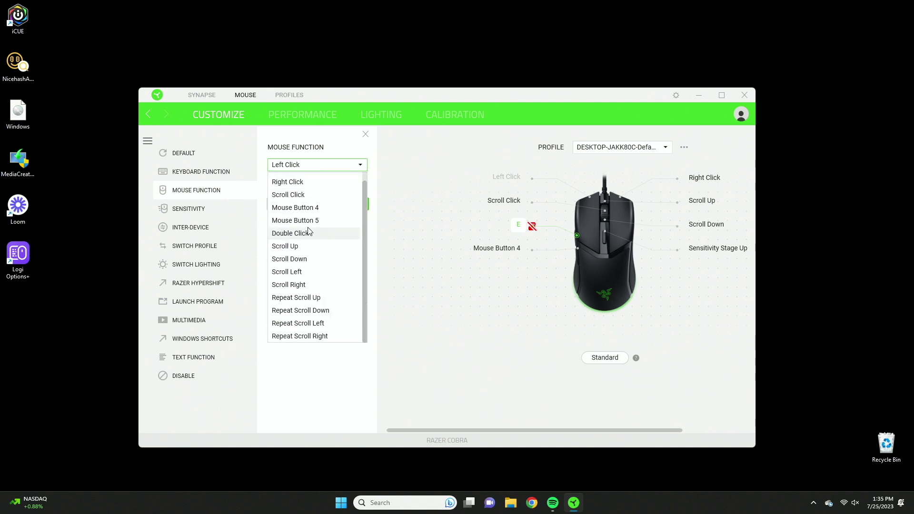
scroll(316, 255, "up", 1)
scroll(314, 252, "down", 1)
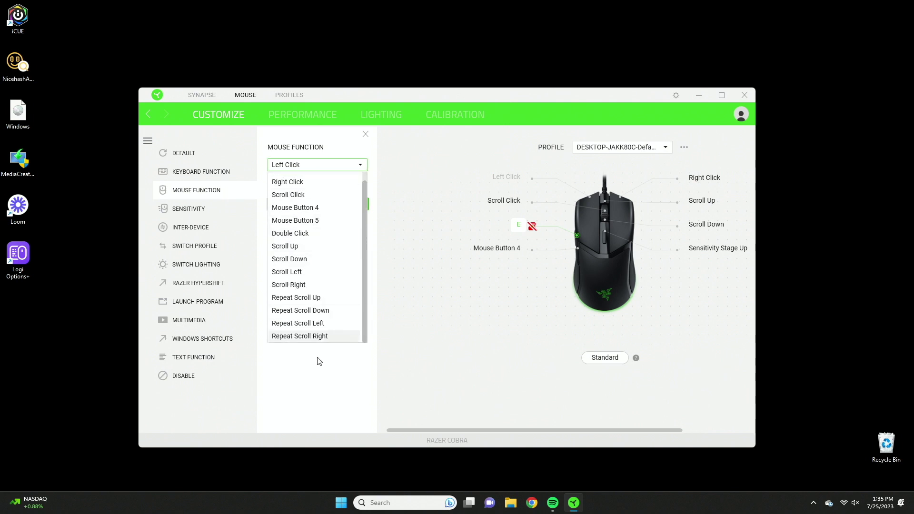
- Choose Sensitivity and try Stage Up, Stage Down and On-The-Fly Sensitivity functions
left_click(189, 208)
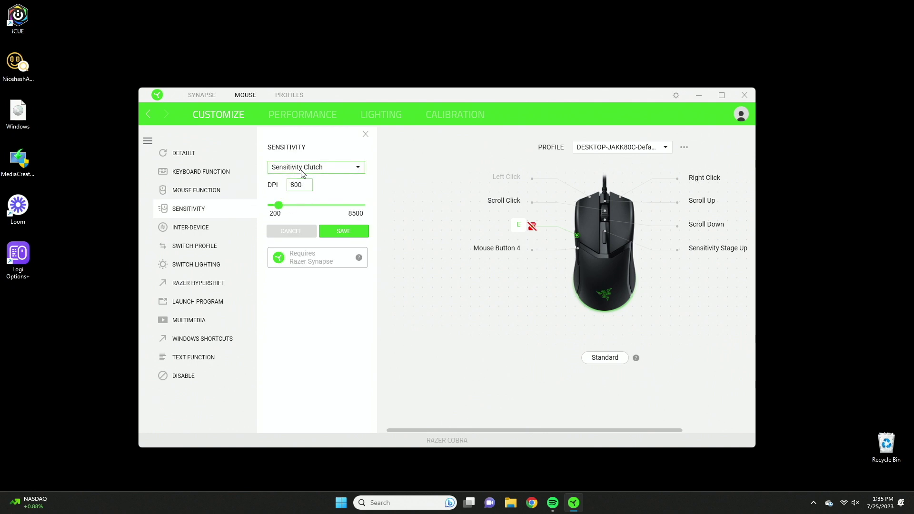
left_click(303, 173)
left_click(307, 193)
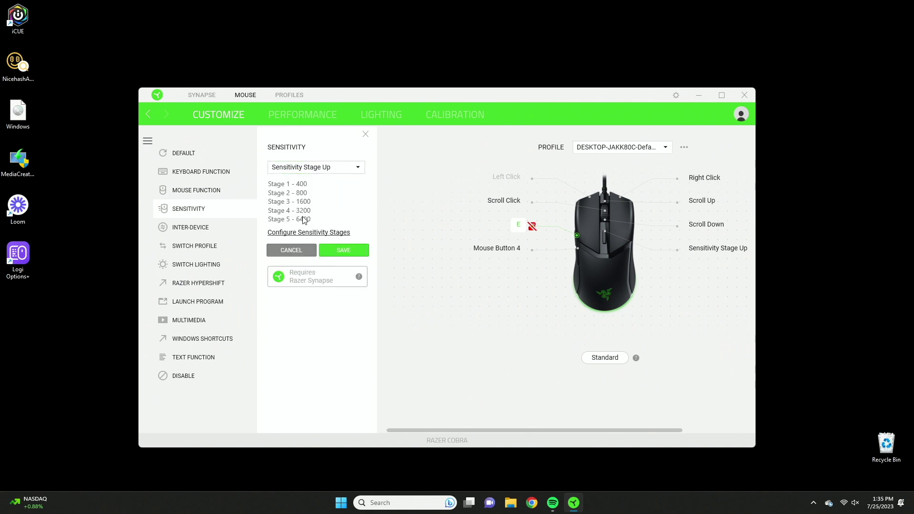
left_click(322, 168)
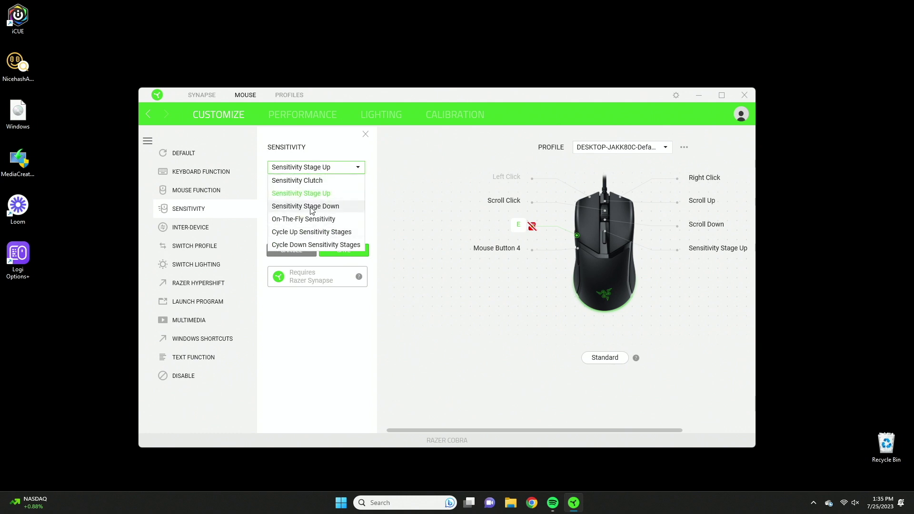
left_click(312, 205)
left_click(325, 168)
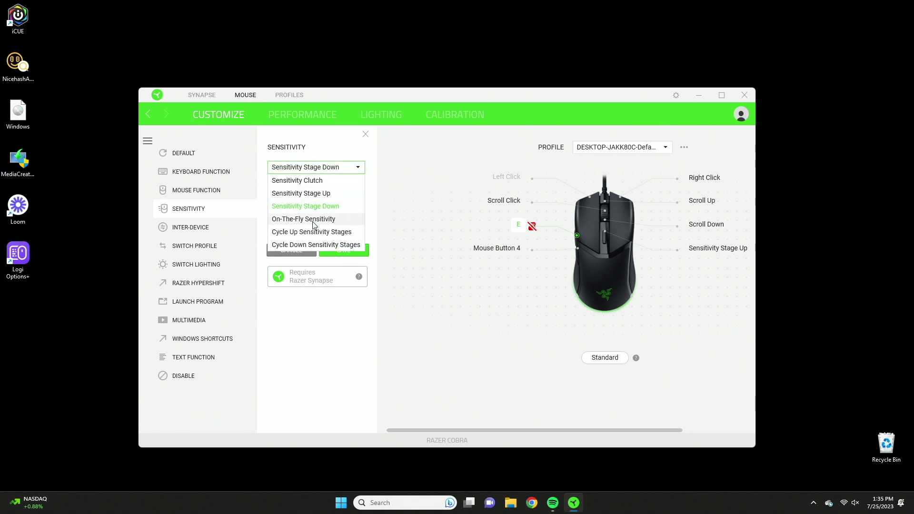
left_click(312, 221)
scroll(322, 170, "down", 1)
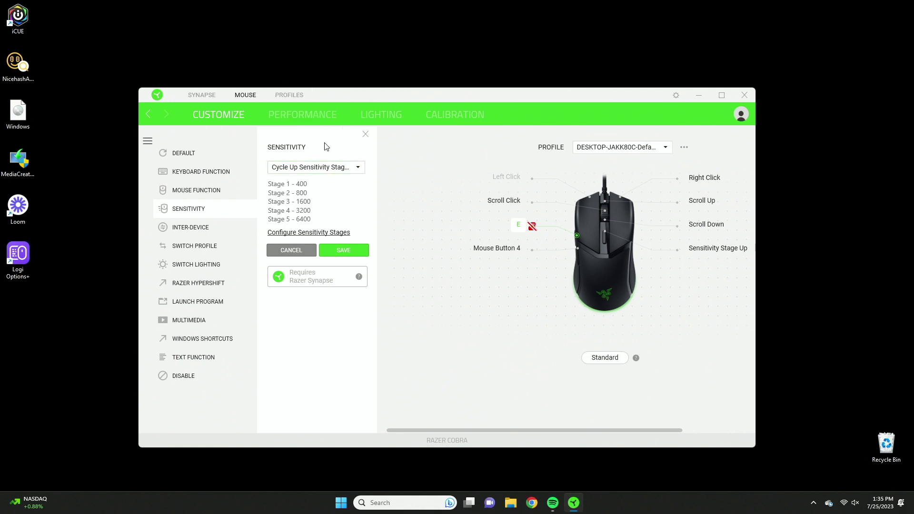
- Review the five DPI stages and 1000 Hz polling rate, then return to Customize
left_click(299, 115)
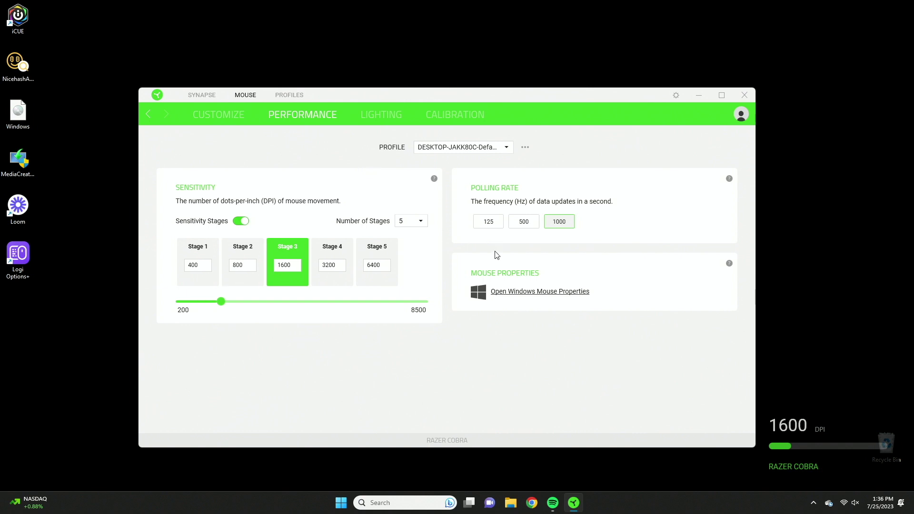
left_click(219, 114)
- Keep Sensitivity Clutch on the DPI button, then view the Inter-Device and Switch Profile options
left_click(343, 228)
left_click(317, 167)
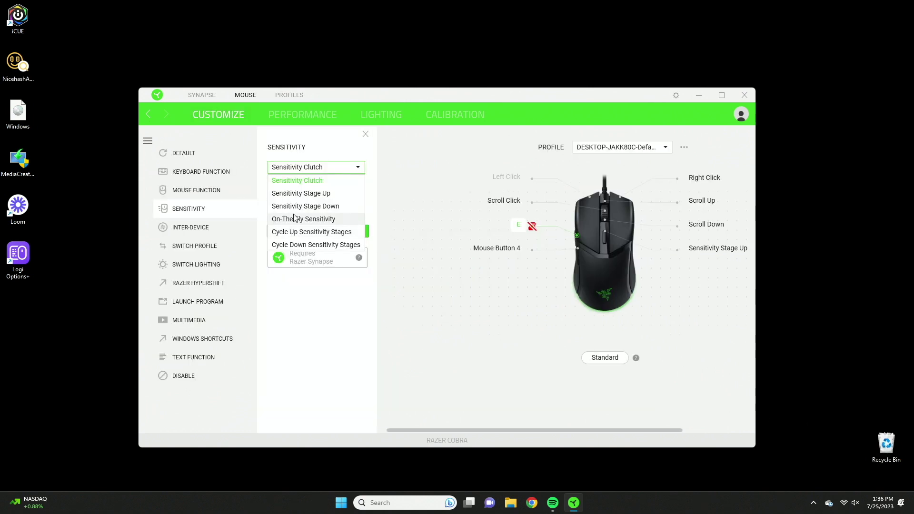
left_click(210, 232)
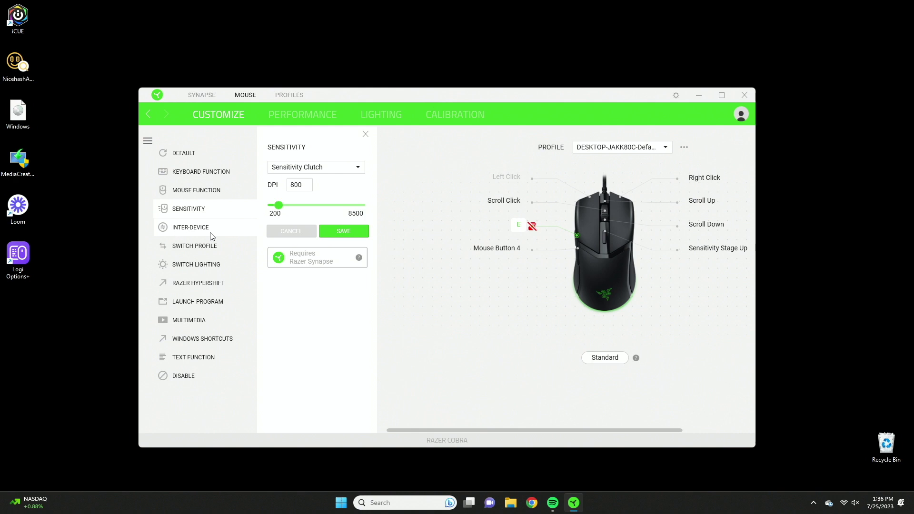
left_click(208, 230)
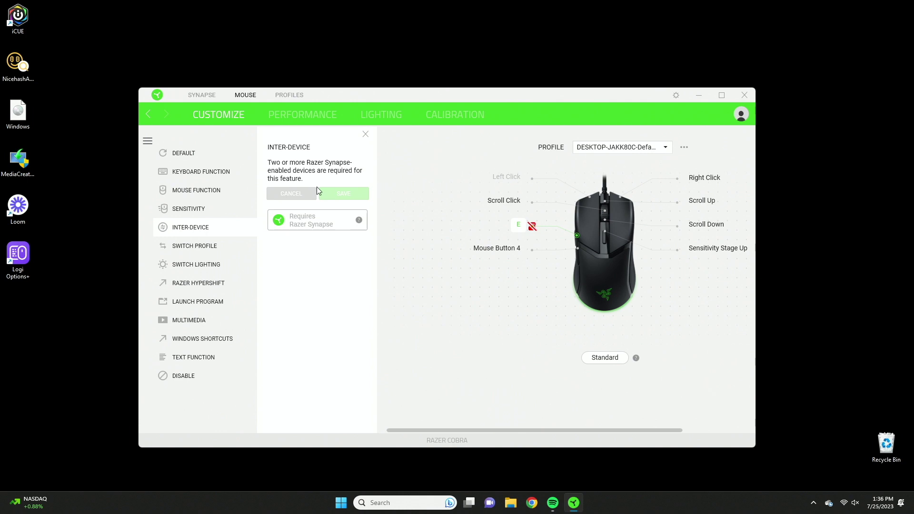
left_click(228, 246)
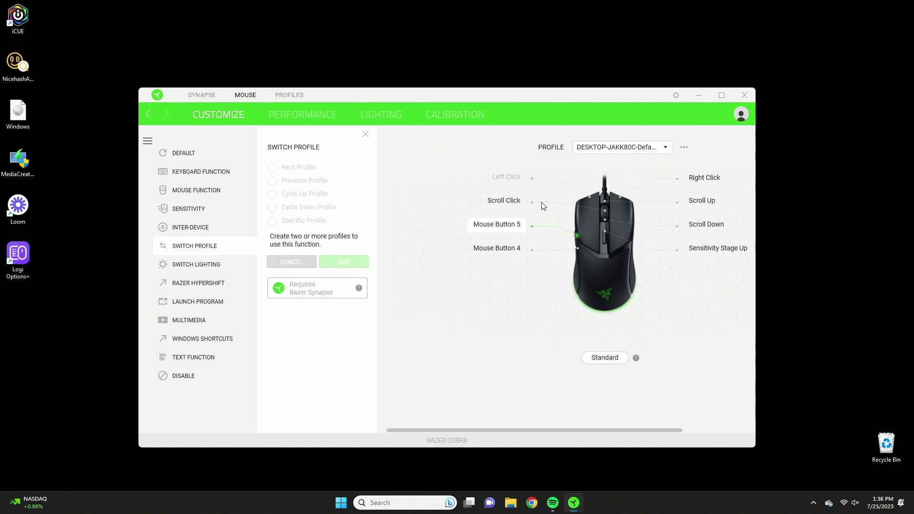
- Add a new profile while keeping the original default profile active
left_click(575, 150)
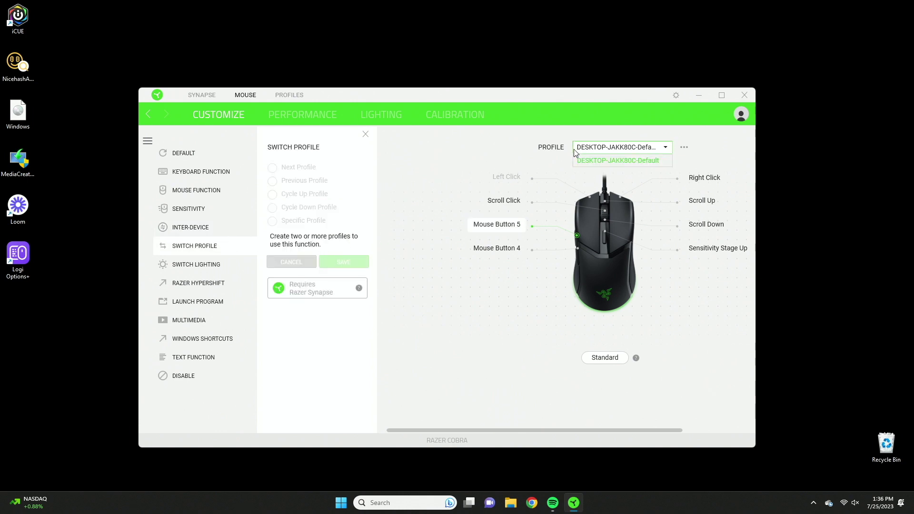
left_click(684, 149)
left_click(684, 148)
left_click(691, 166)
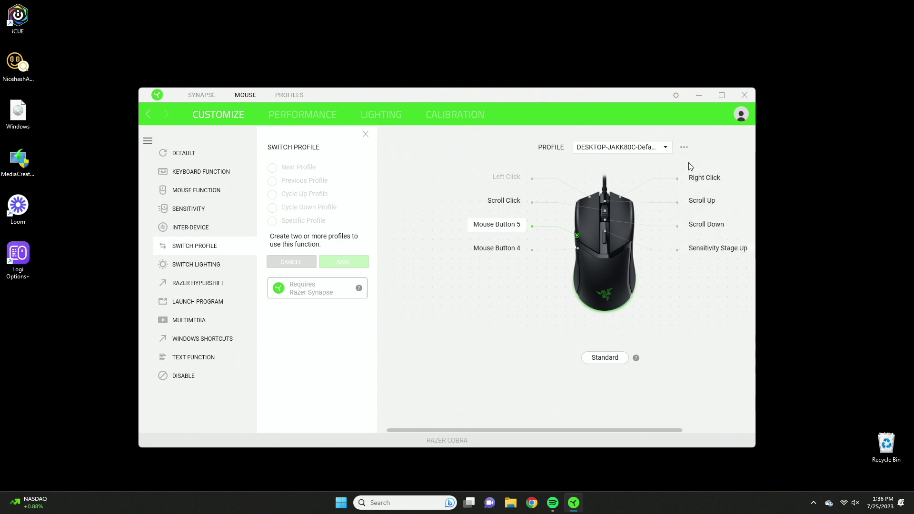
left_click(472, 147)
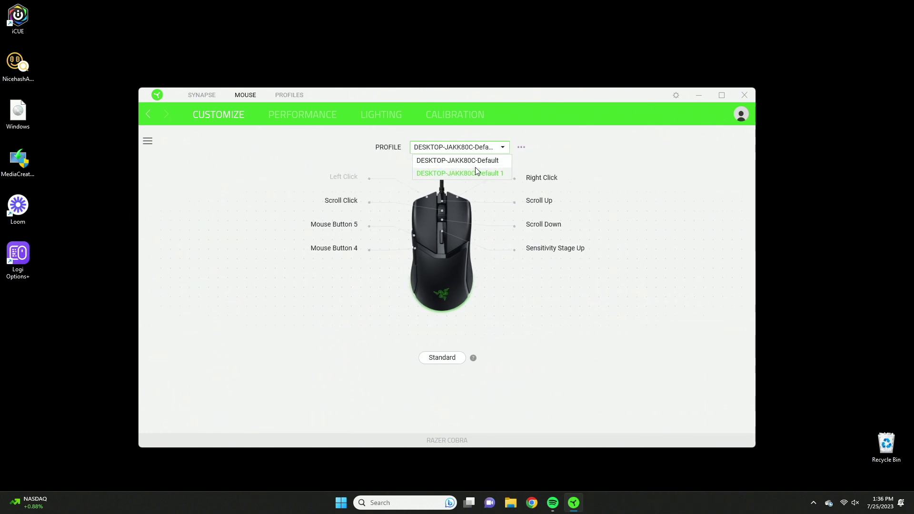
left_click(479, 162)
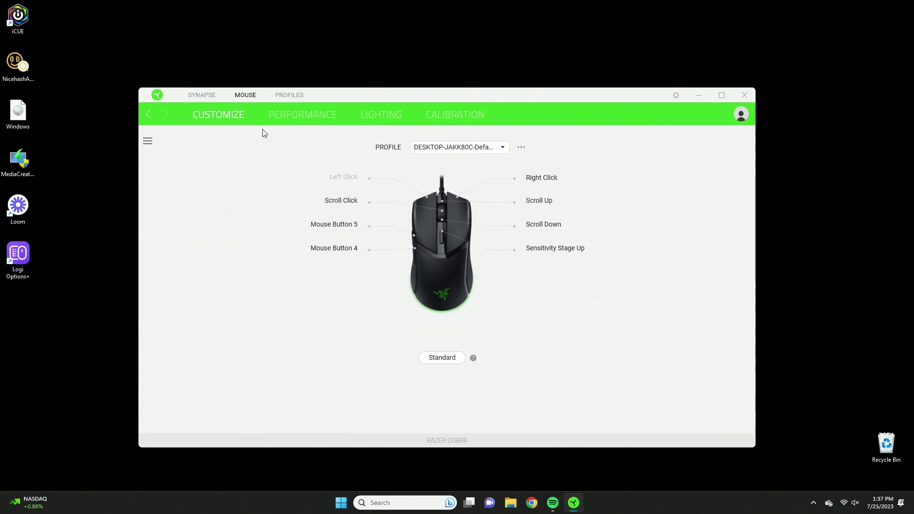
- Try Next, Previous and Cycle profile options on Mouse Button 5, settling on Specific Profile
left_click(348, 231)
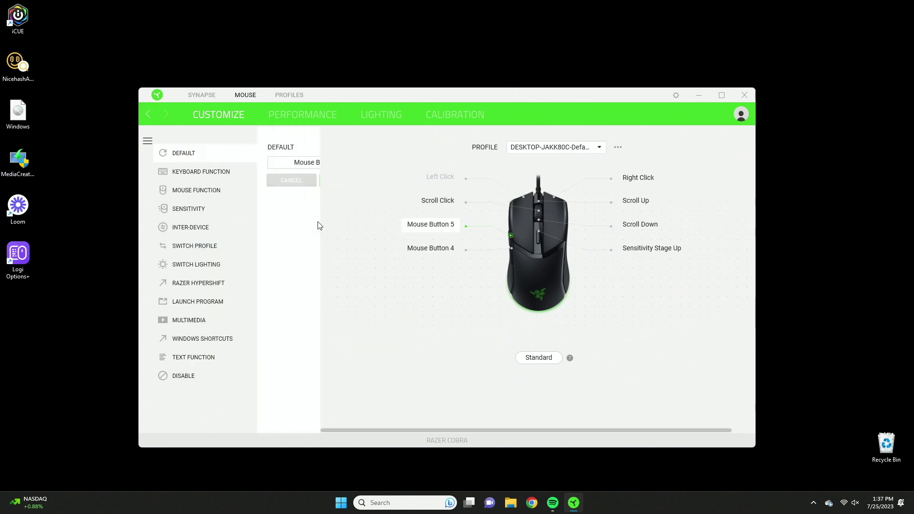
left_click(202, 251)
left_click(305, 168)
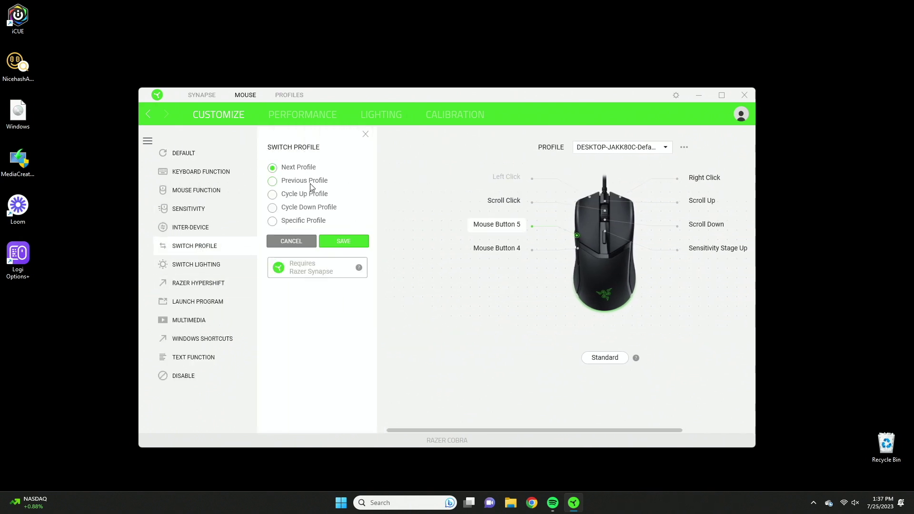
left_click(310, 183)
left_click(301, 206)
left_click(313, 195)
left_click(296, 221)
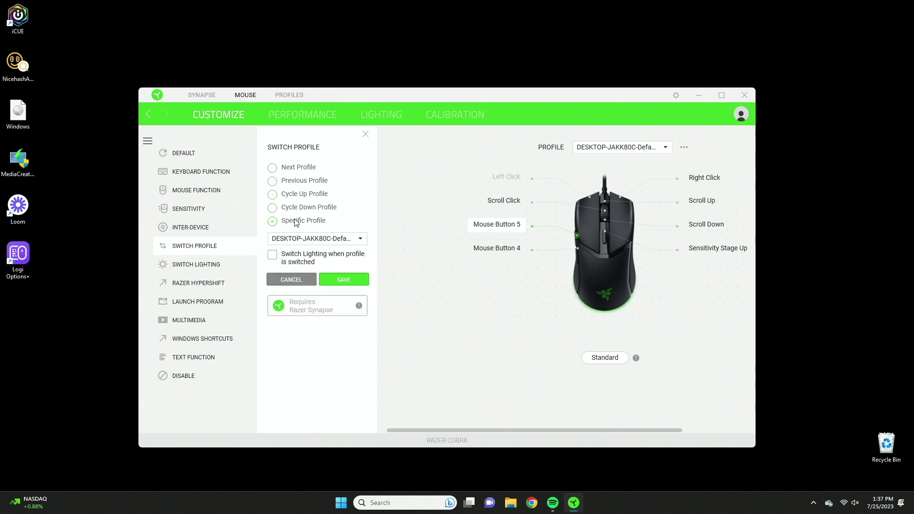
left_click(310, 241)
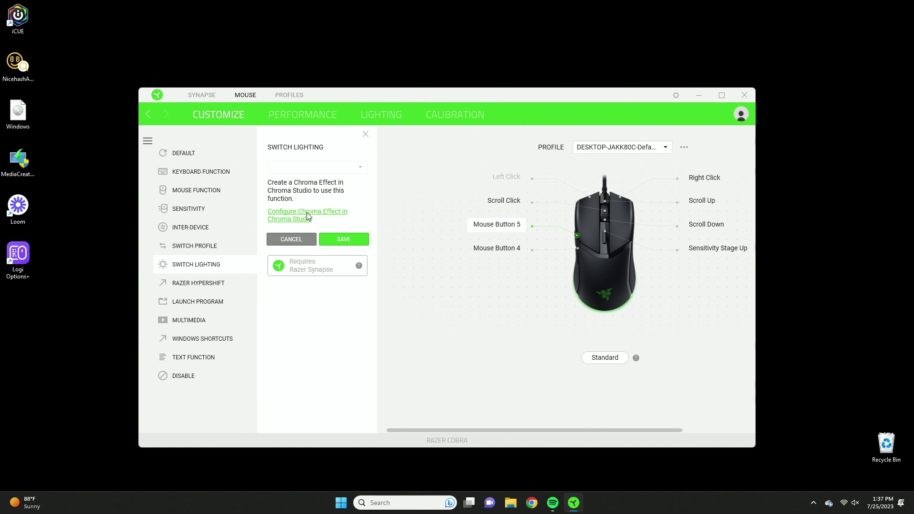
- Assign Razer Hypershift to the button, preview the Hypershift layer, then return to Standard
left_click(254, 284)
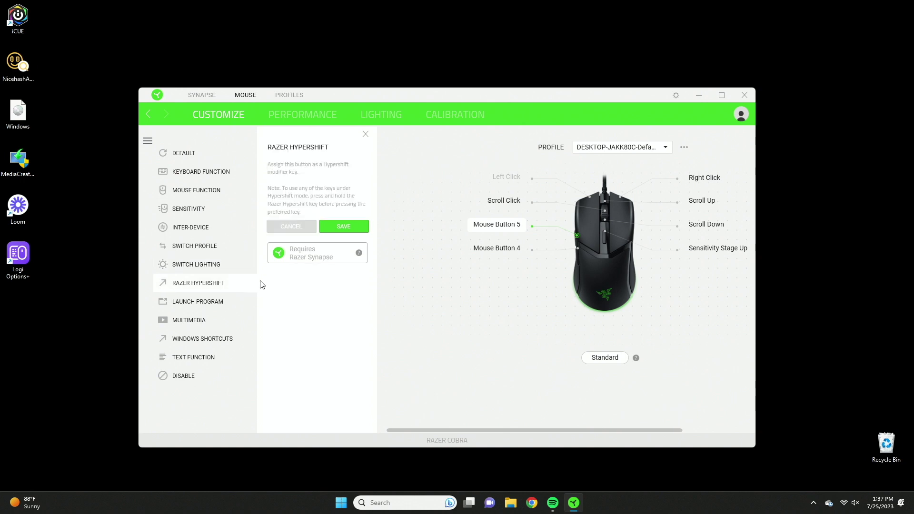
left_click(334, 228)
left_click(606, 358)
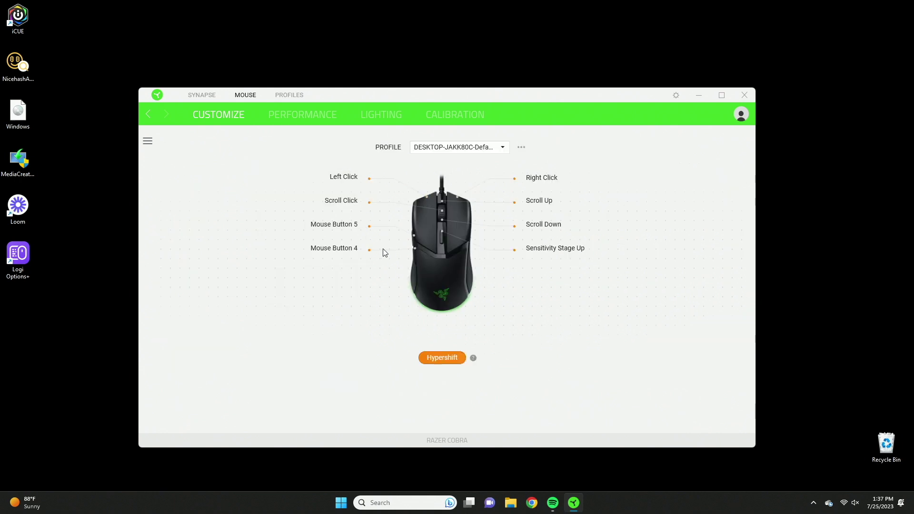
left_click(453, 358)
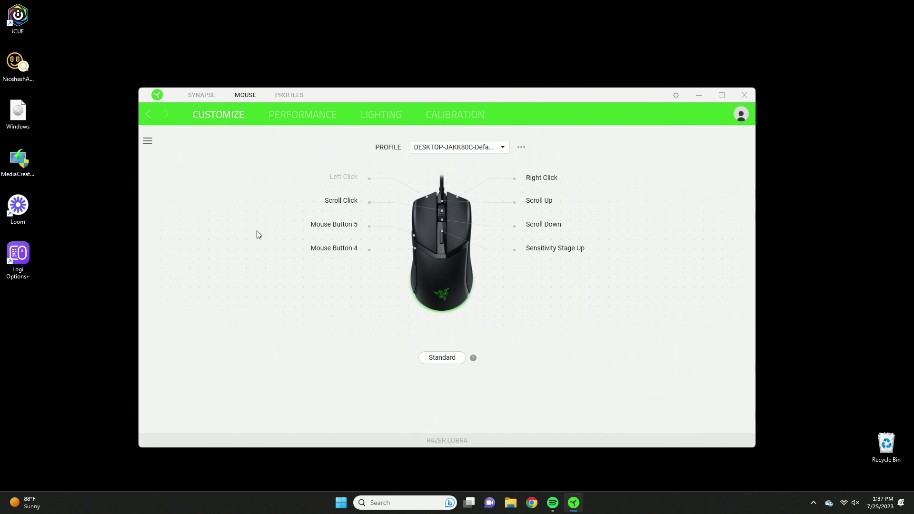
left_click(374, 222)
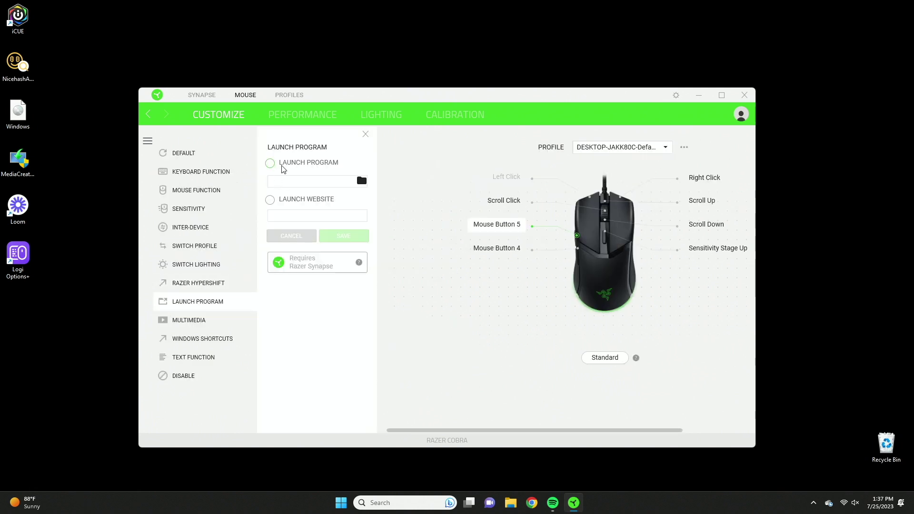
- Try Launch Program, cancelling the file browse, then switch to Launch Website
left_click(281, 165)
left_click(362, 182)
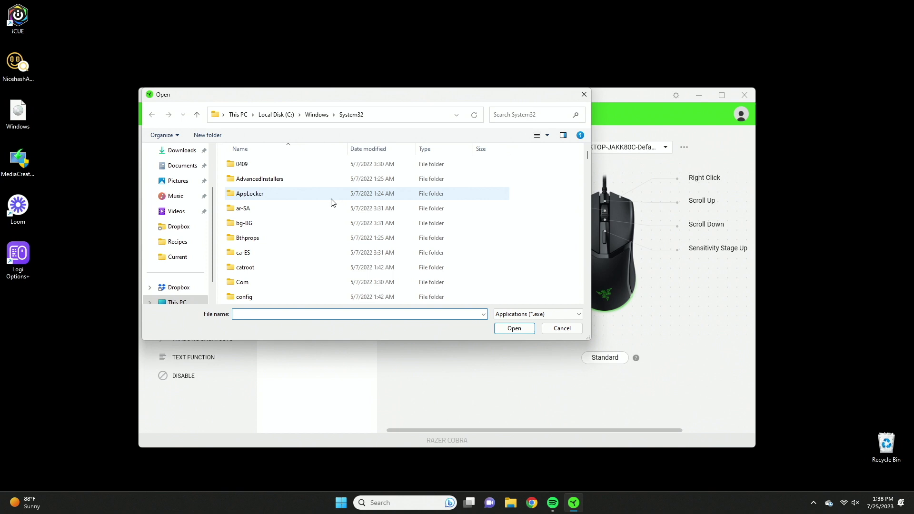
left_click(584, 94)
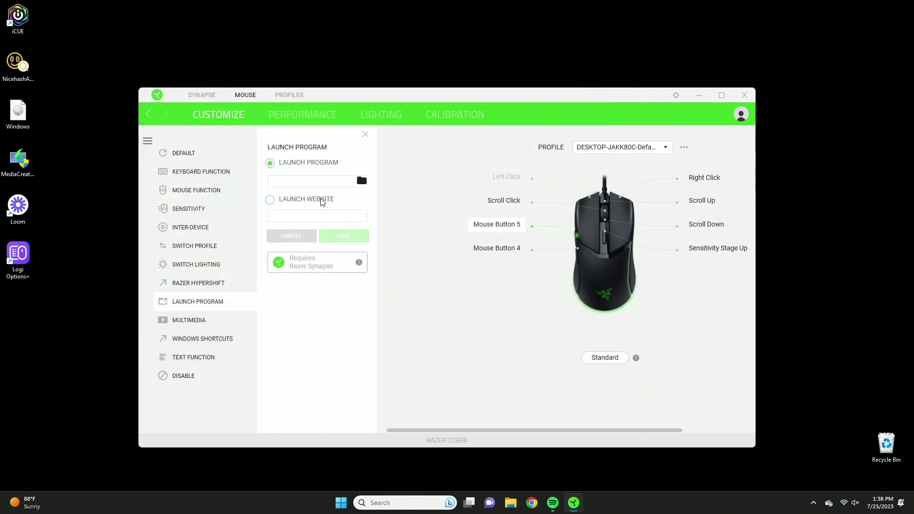
left_click(323, 201)
left_click(333, 218)
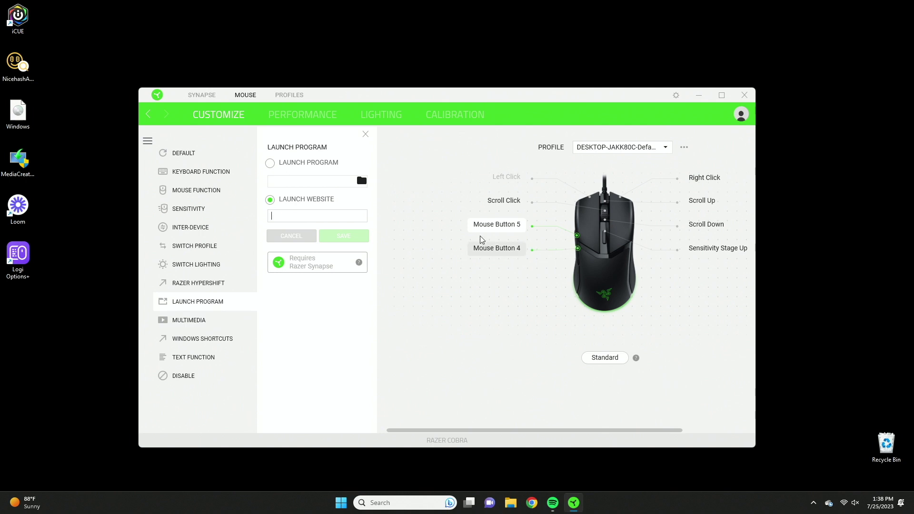
- Browse the Multimedia and Windows Shortcuts lists, leaving Launch Calculator selected
left_click(184, 324)
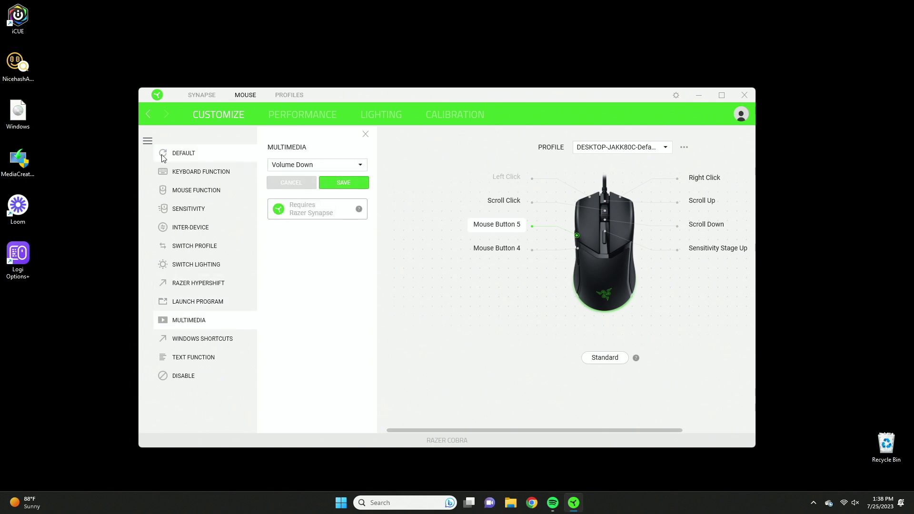
left_click(328, 168)
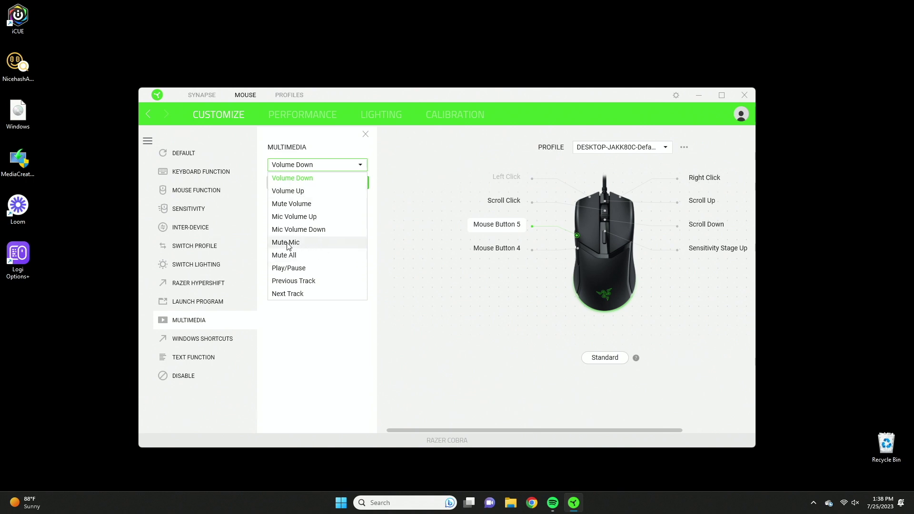
left_click(221, 339)
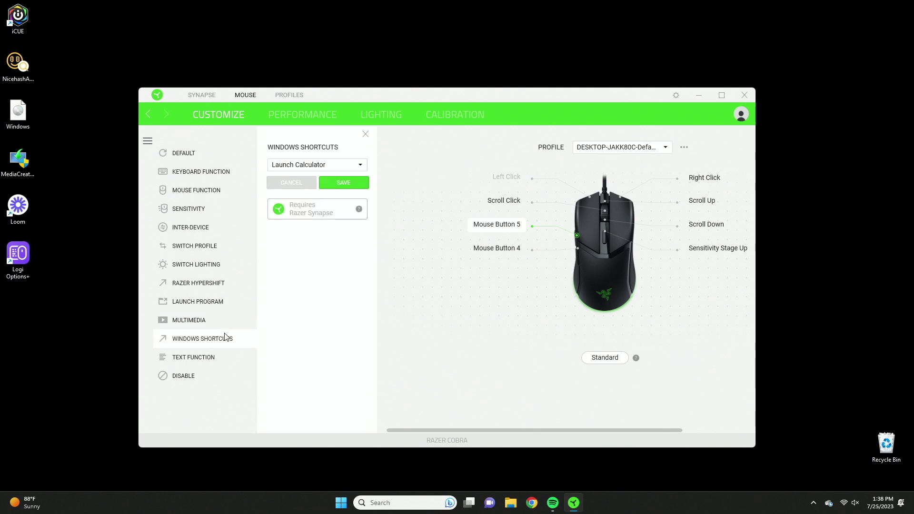
left_click(315, 165)
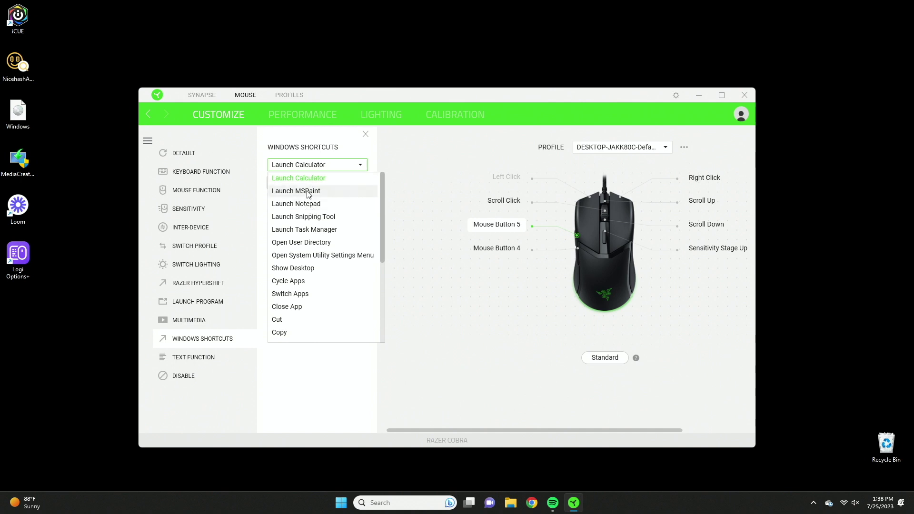
scroll(340, 304, "down", 1)
scroll(340, 303, "down", 1)
scroll(306, 305, "down", 2)
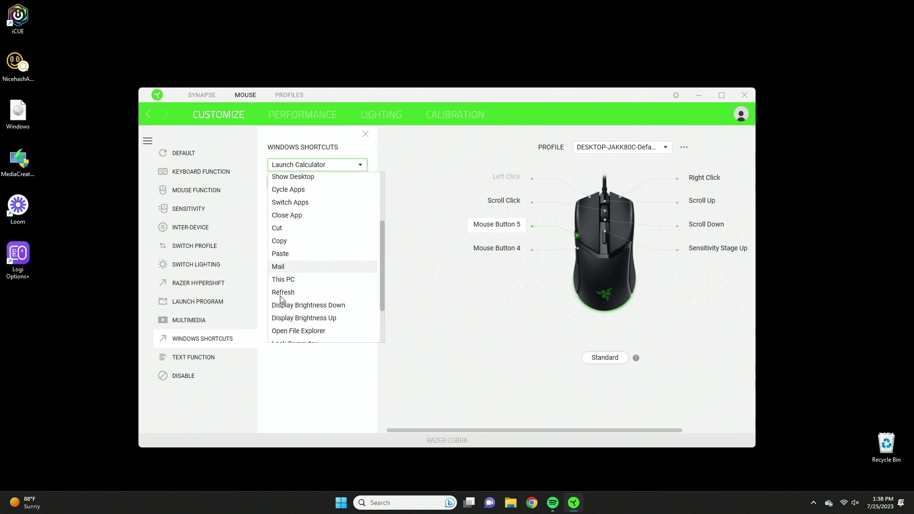
left_click(329, 398)
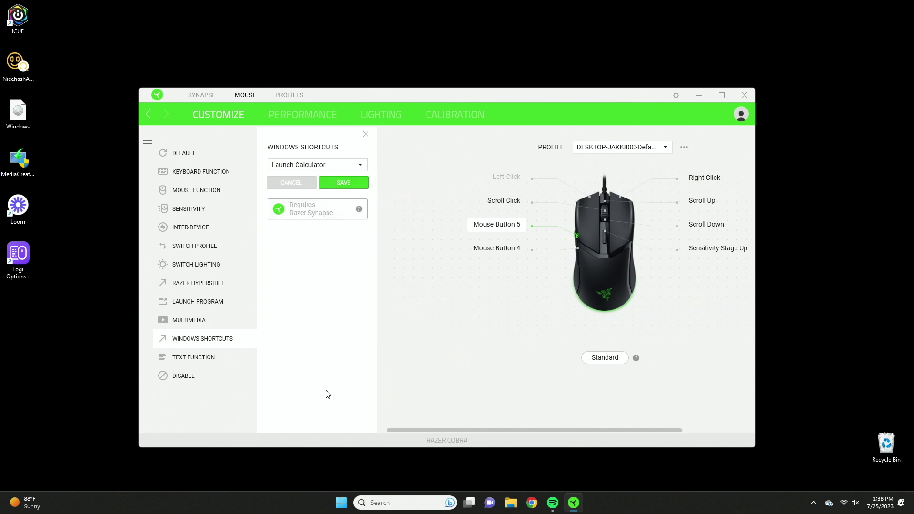
- Try the emoji and Character Map buttons under Text Function, then close the function panel
left_click(215, 361)
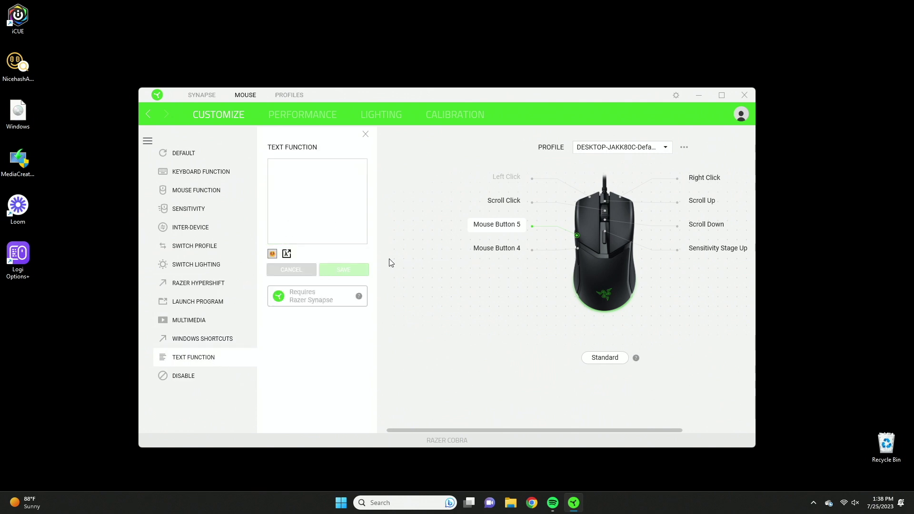
left_click(272, 254)
left_click(286, 253)
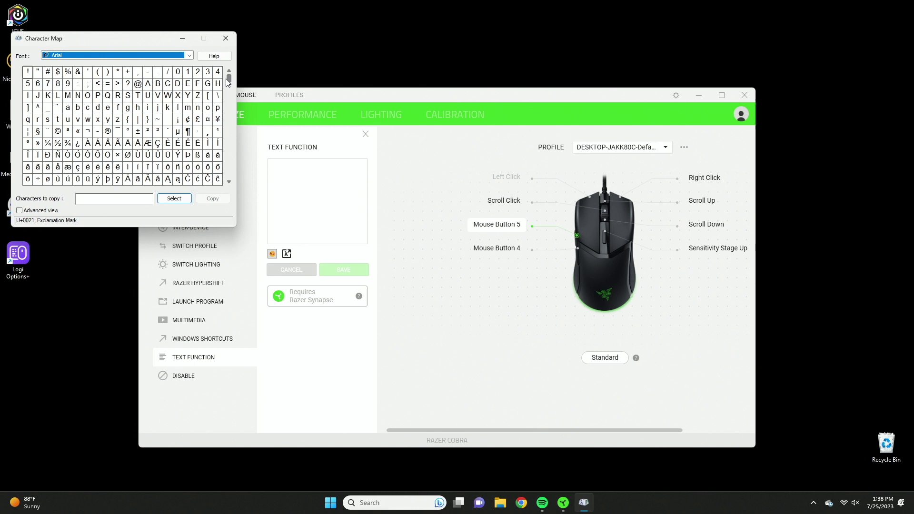
left_click_drag(229, 79, 230, 105)
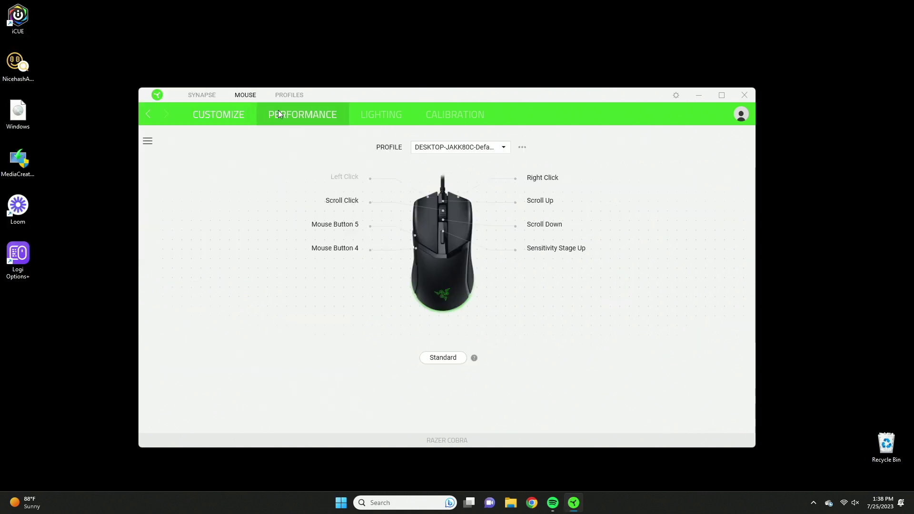
left_click(293, 115)
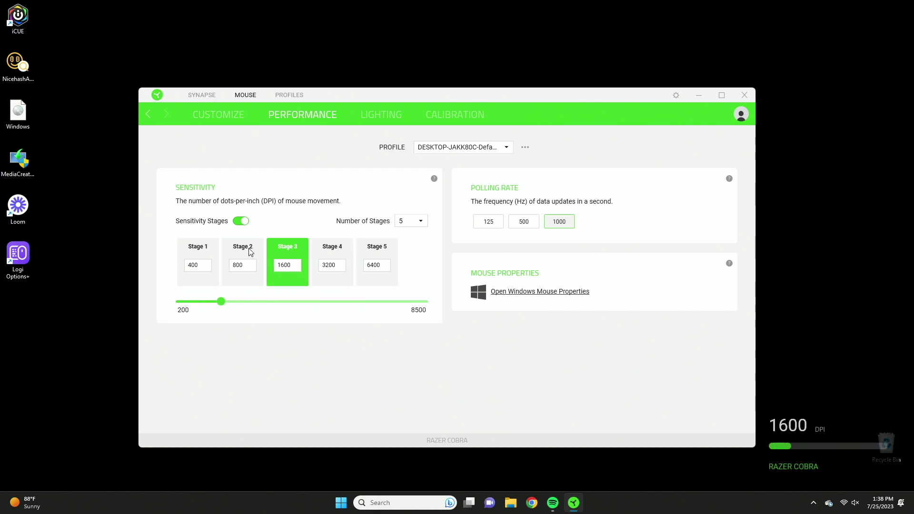
left_click(241, 269)
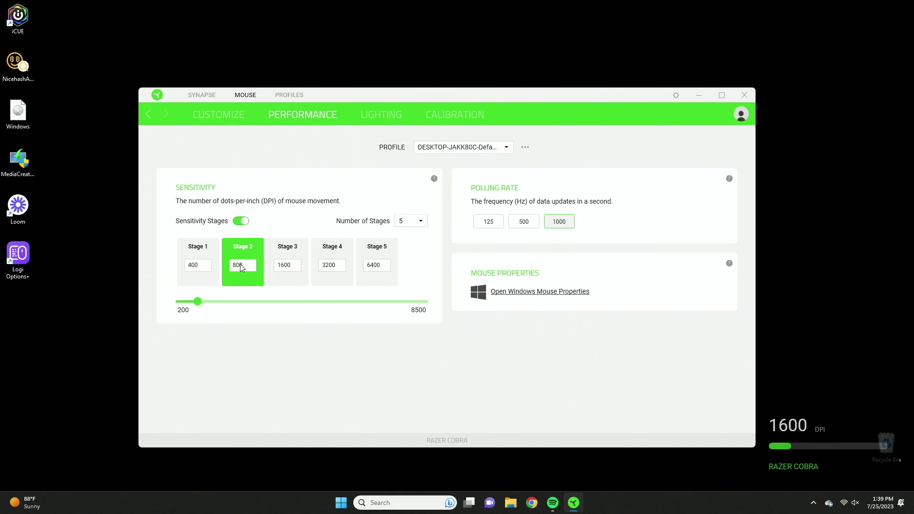
double_click(240, 267)
mouse_move(198, 302)
left_mouse_down()
mouse_move(234, 306)
mouse_move(186, 304)
mouse_move(195, 295)
left_mouse_up()
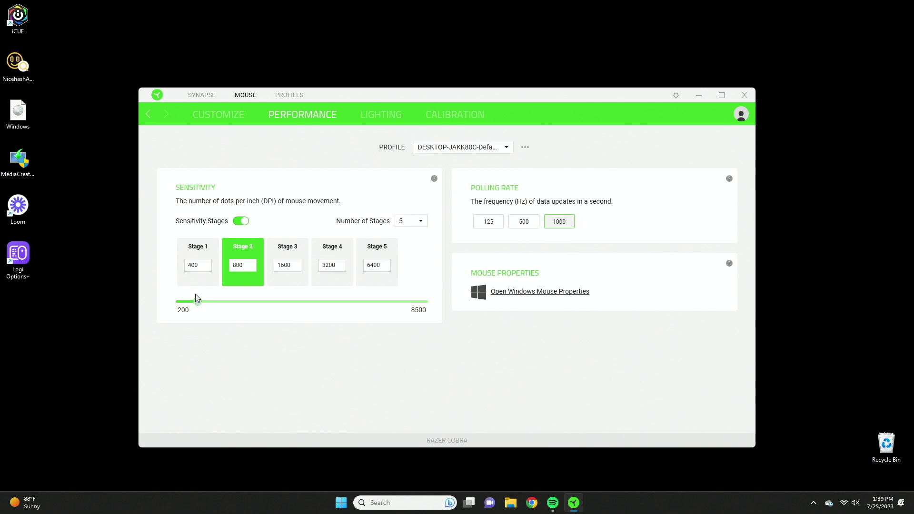
left_click(270, 244)
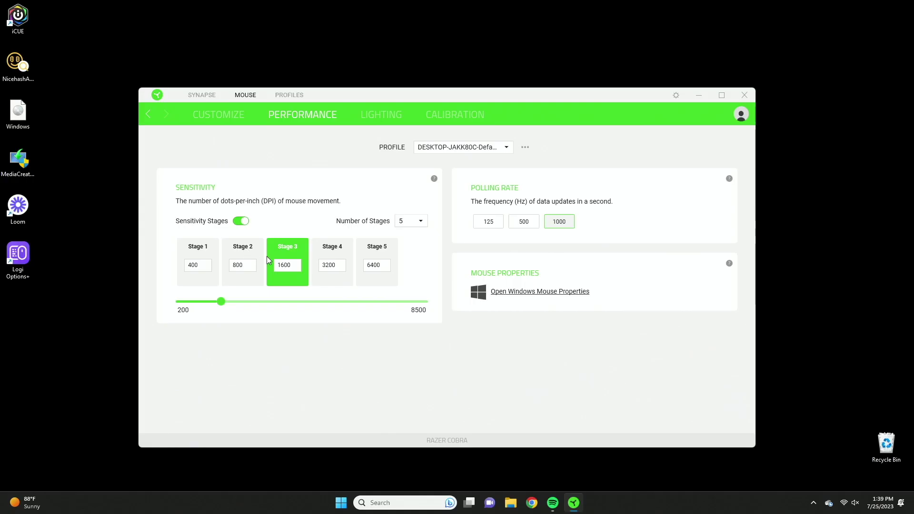
- Change the number of DPI stages to 2, then restore it to 5
left_click(408, 221)
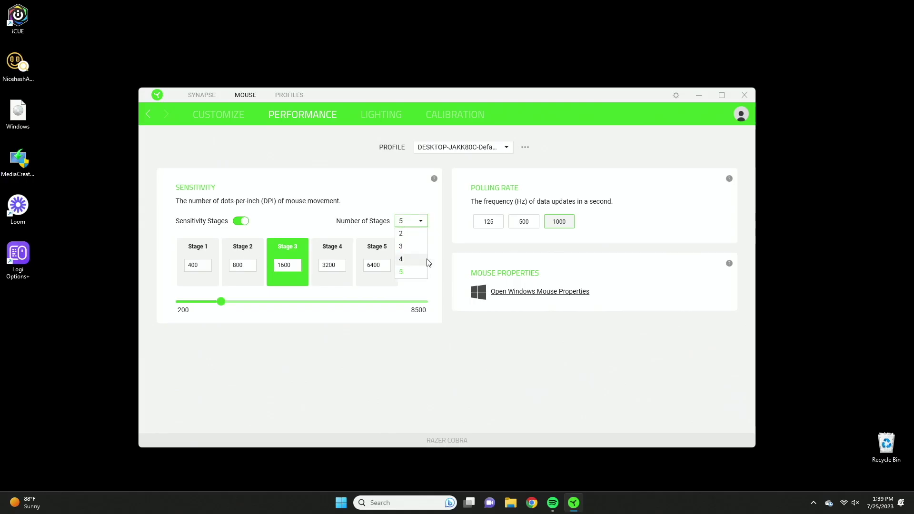
left_click(401, 233)
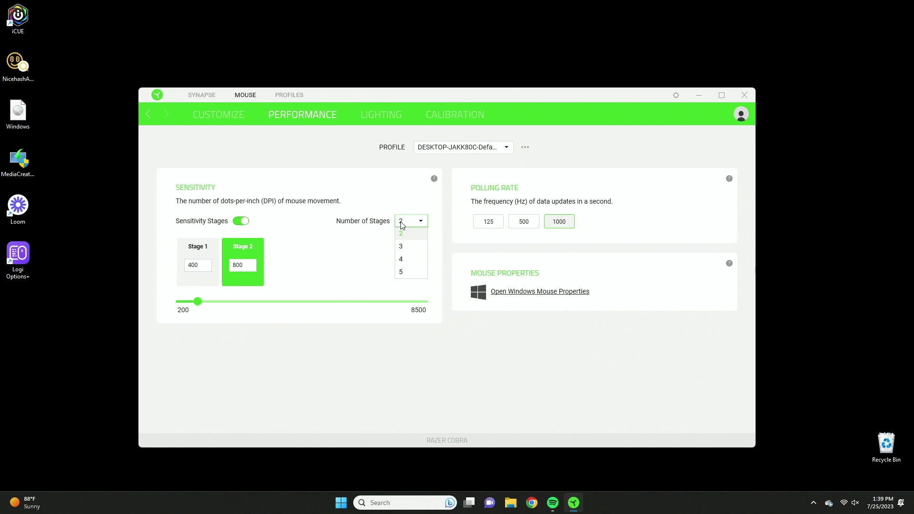
left_click(413, 222)
left_click(416, 241)
left_click(416, 221)
left_click(413, 273)
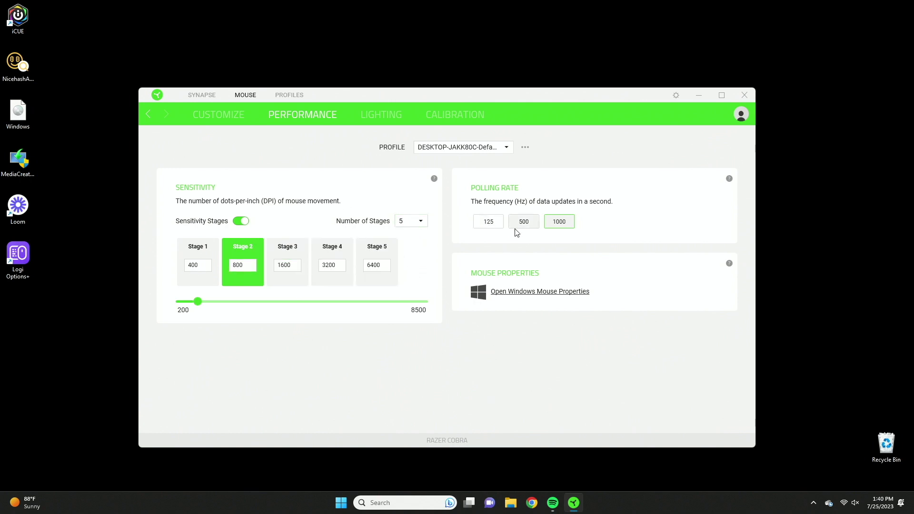
- Try polling rates 125 and 500 Hz, then set it back to 1000 Hz
left_click(500, 226)
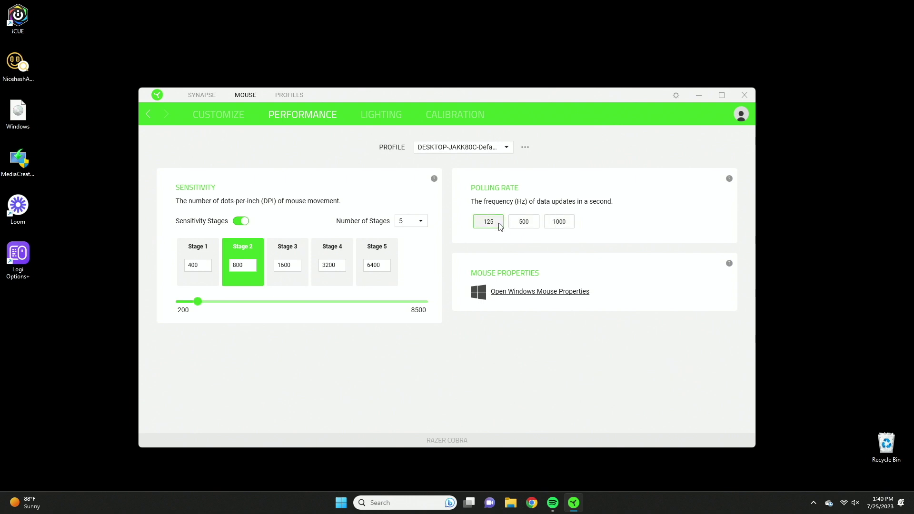
left_click(523, 225)
left_click(564, 226)
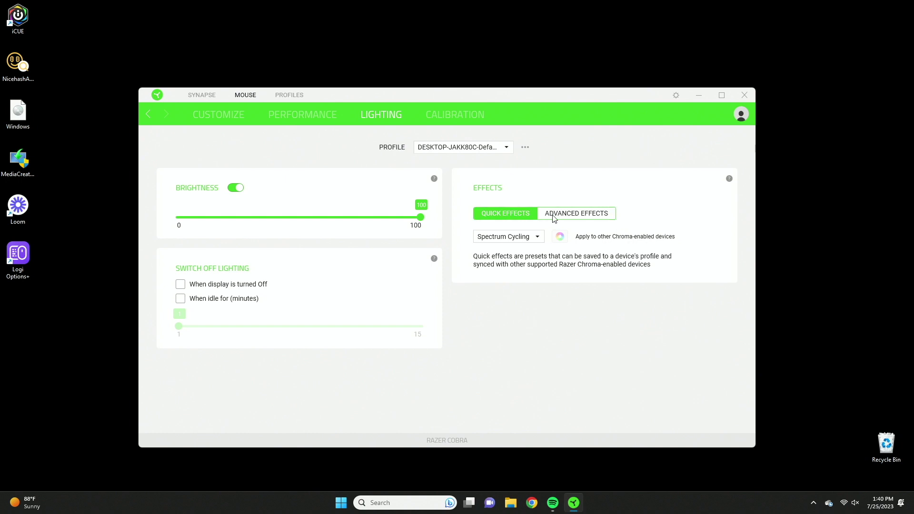
- Try the Static quick effect, then Breathing with cyan as the second colour
left_click(532, 237)
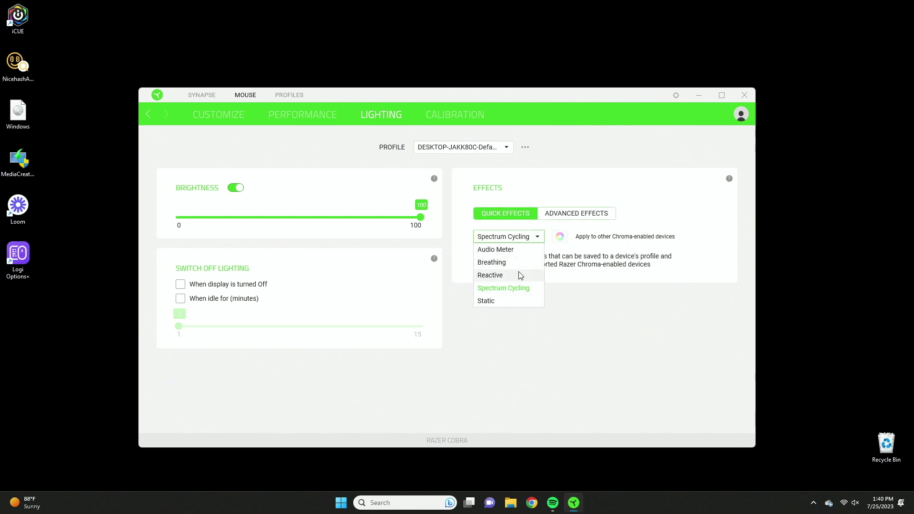
left_click(502, 301)
left_click(490, 266)
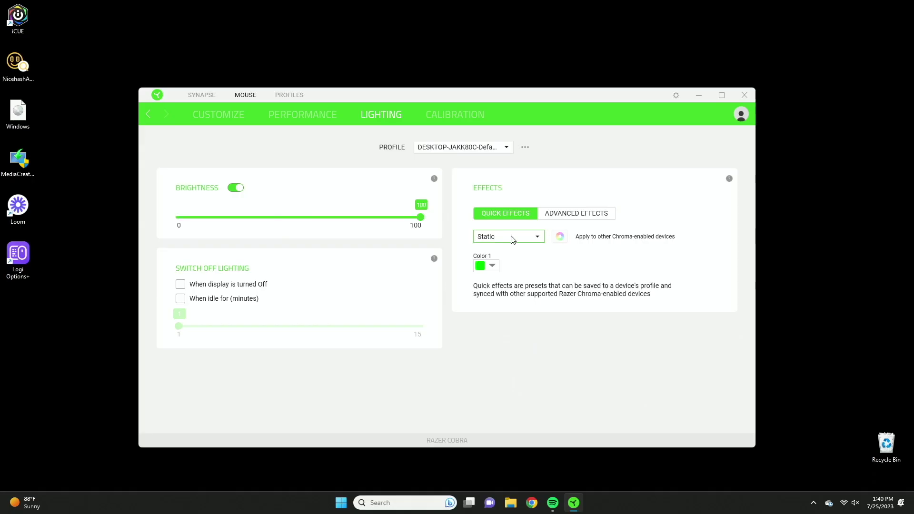
left_click(498, 237)
left_click(497, 259)
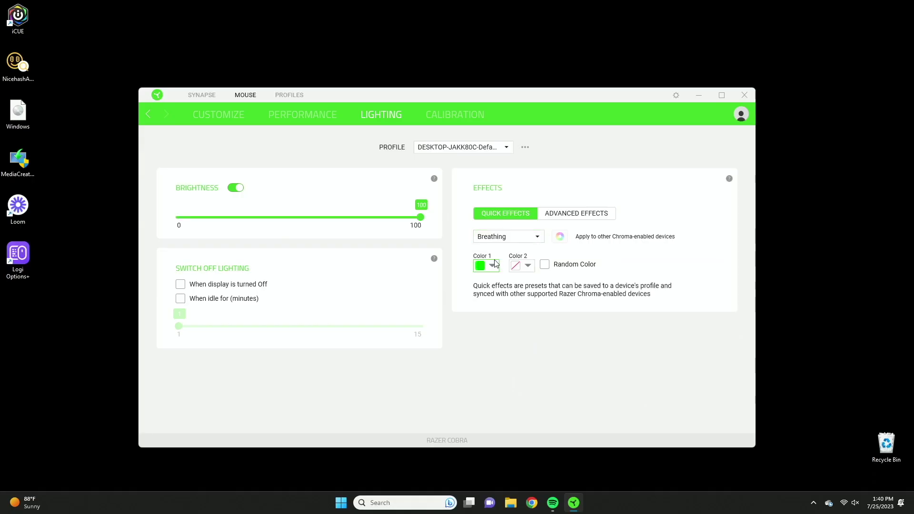
left_click(519, 265)
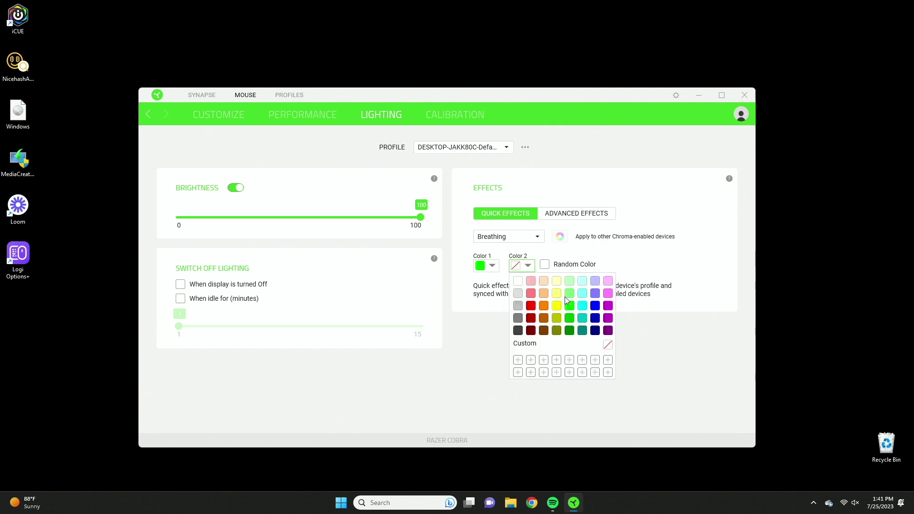
left_click(581, 306)
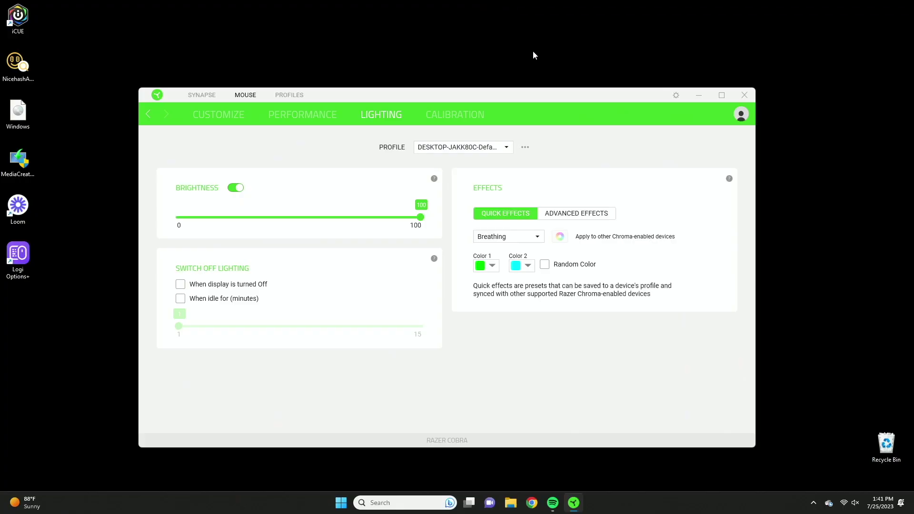
- Return the lighting to Static and view the Advanced Effects options
left_click(527, 236)
left_click(497, 301)
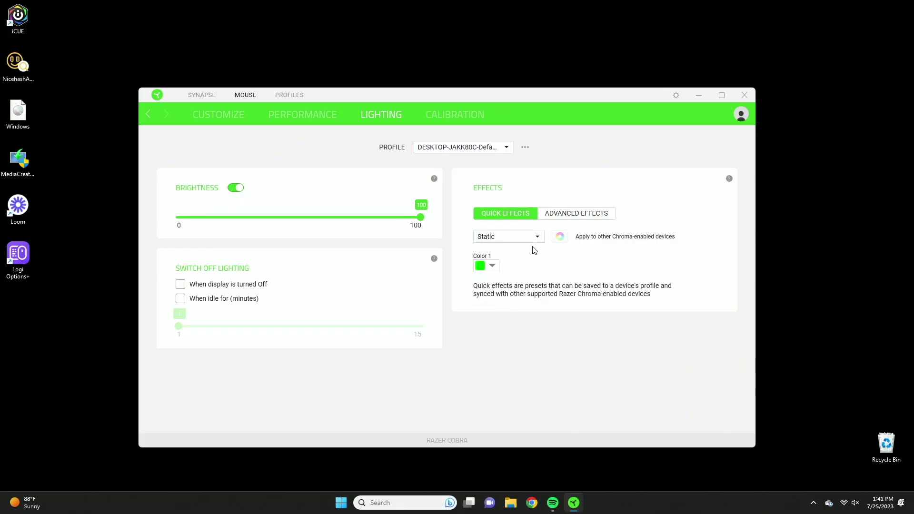
left_click(556, 217)
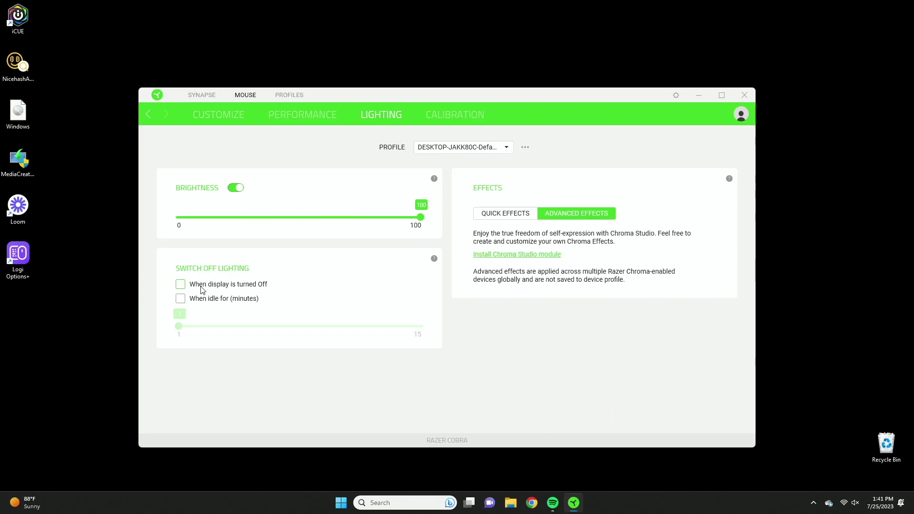
- Try the display-off and 15-minute idle lighting switch-offs, leave both disabled, then view Calibration
left_click(203, 288)
left_click(203, 289)
left_click(210, 299)
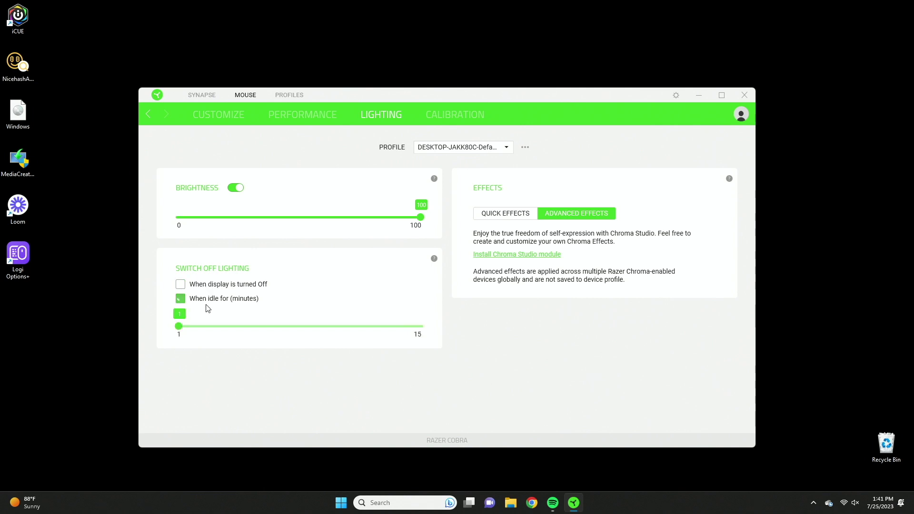
left_click_drag(191, 332, 230, 317)
left_click(181, 300)
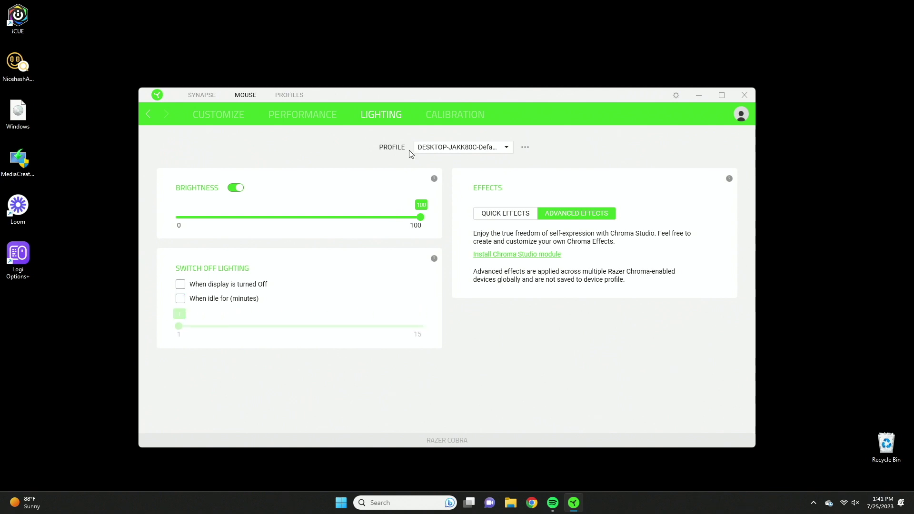
left_click(455, 117)
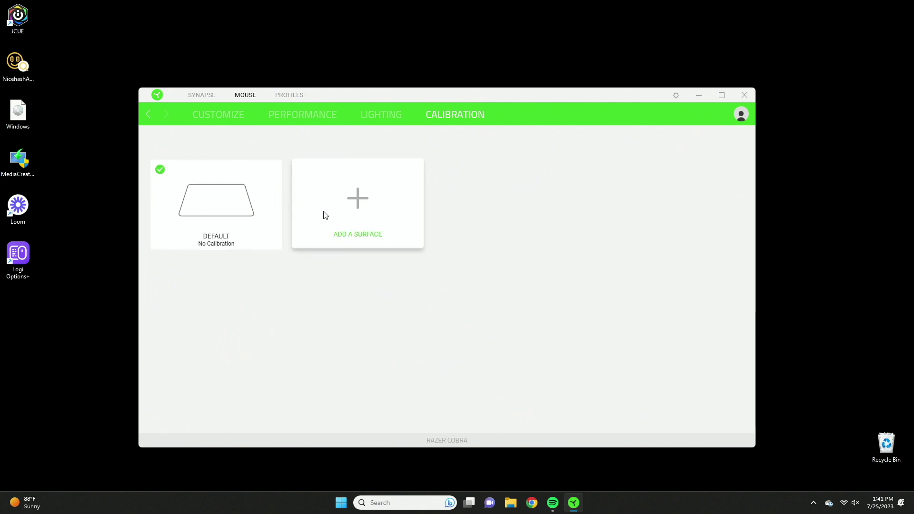
left_click(350, 211)
scroll(252, 238, "down", 3)
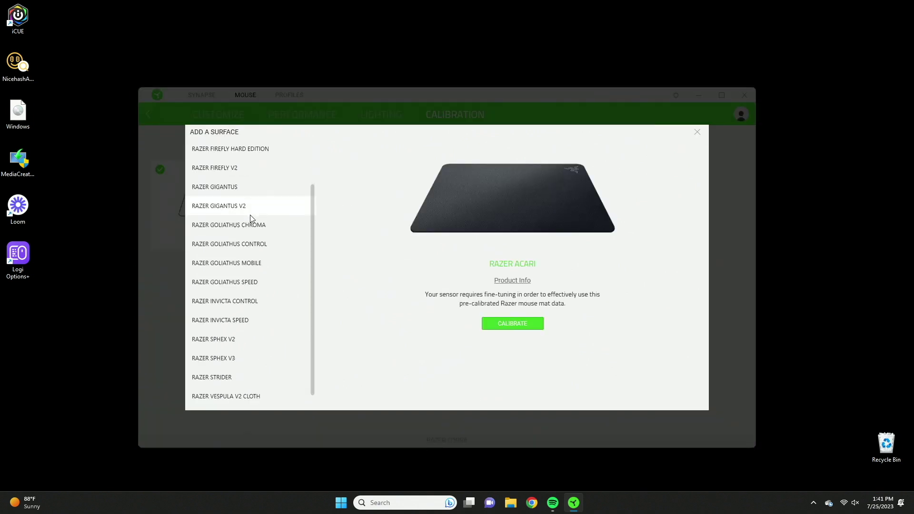
left_click(252, 242)
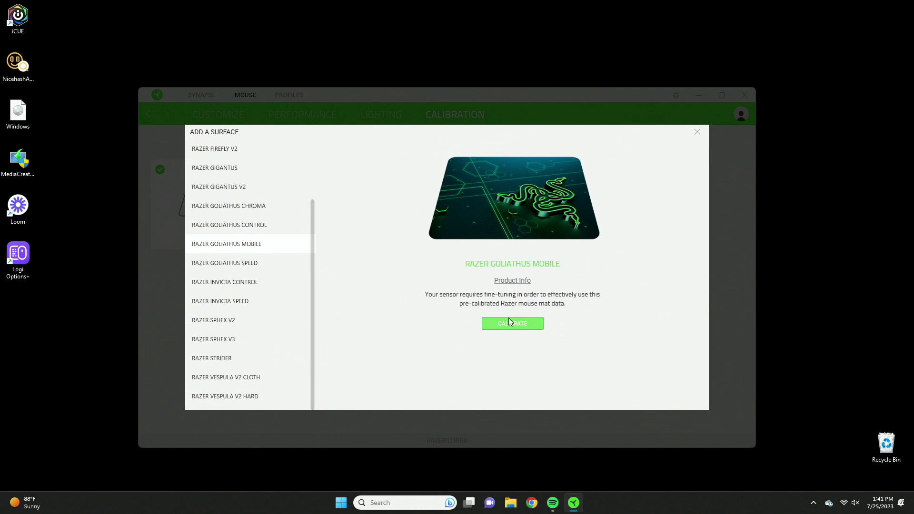
scroll(296, 249, "up", 3)
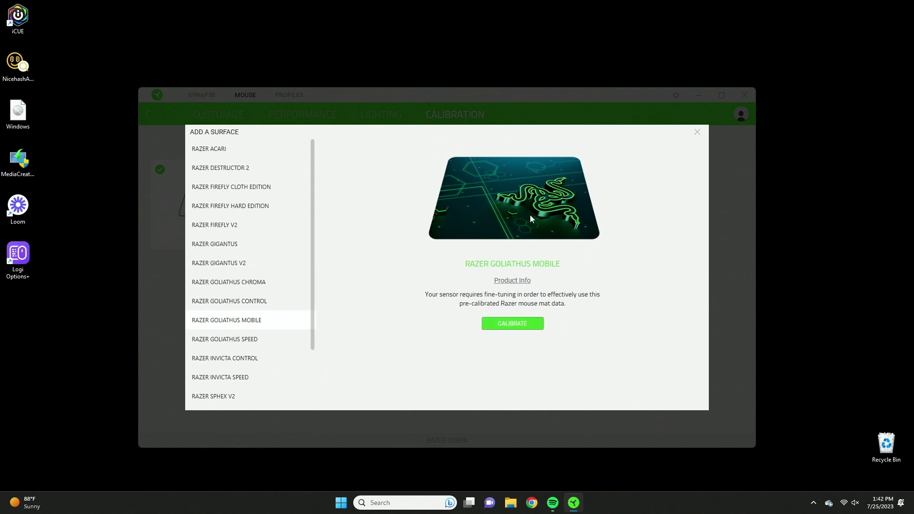
left_click(698, 133)
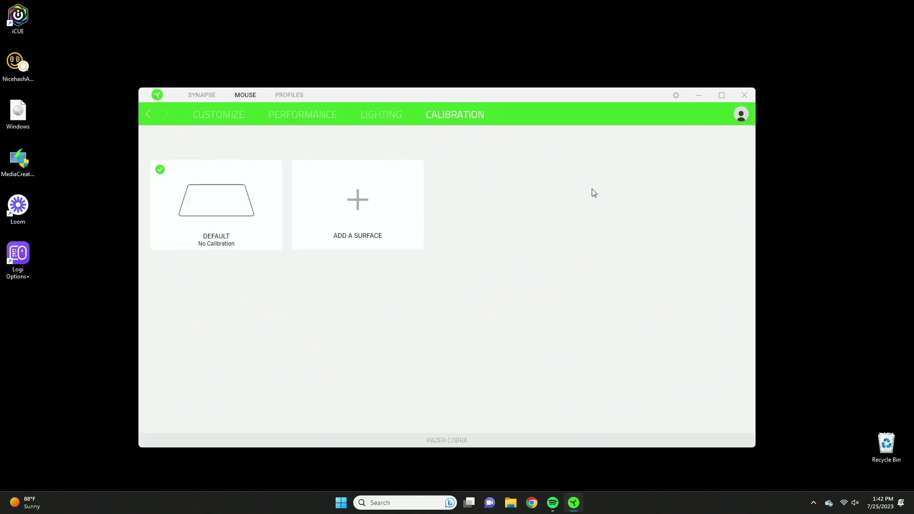